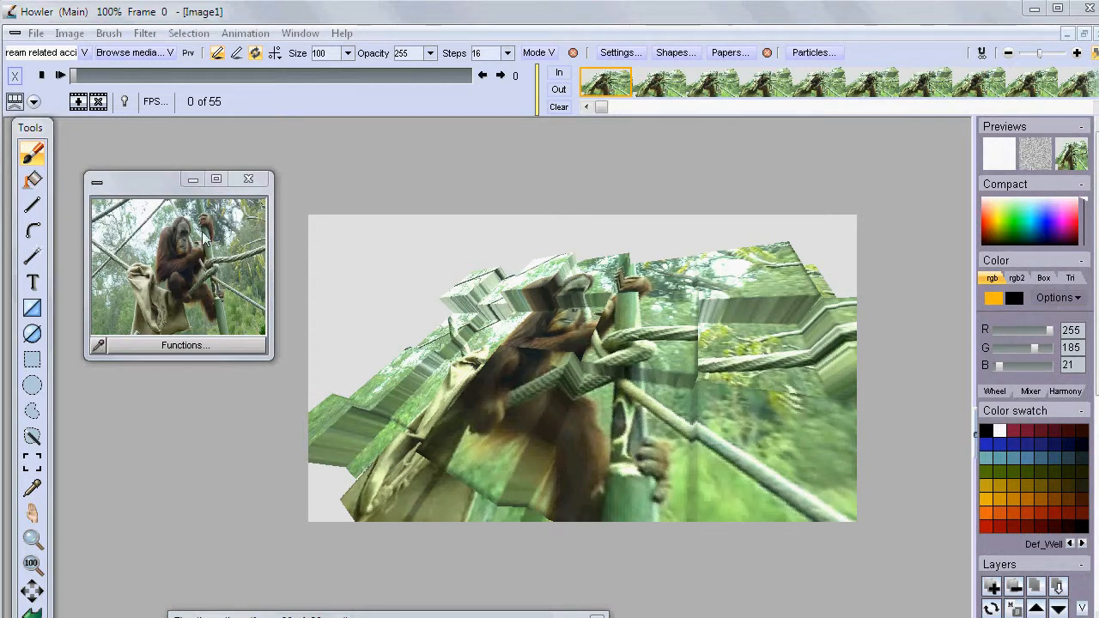
- Load the AVI clip P1150109.avi from the Monkeys folder as the new animation
left_click_drag(95, 74, 378, 133)
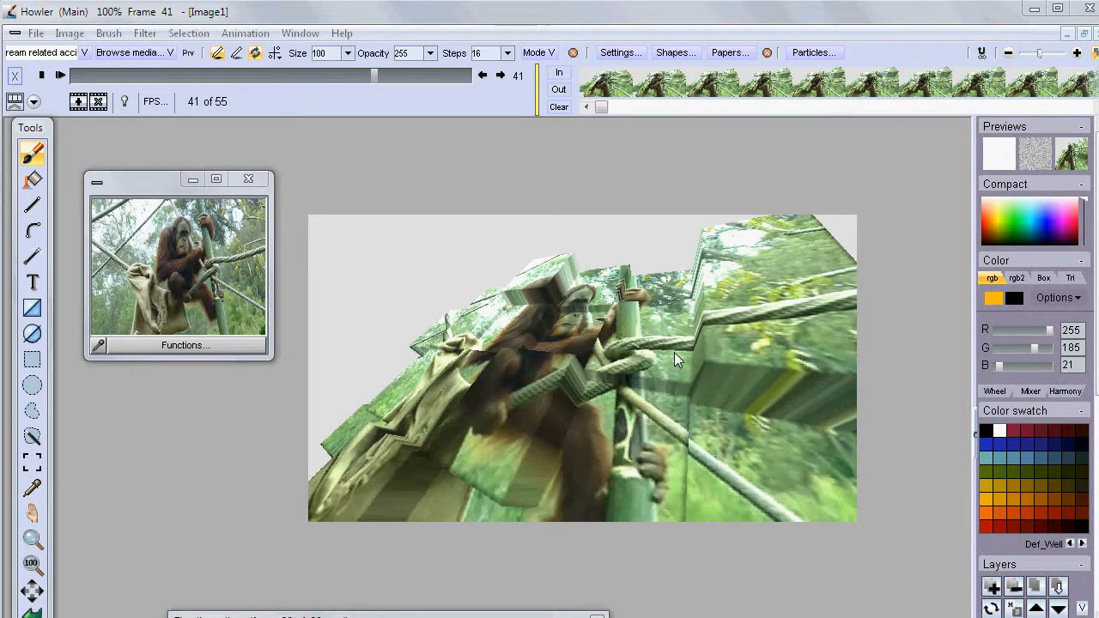
left_click_drag(326, 73, 77, 75)
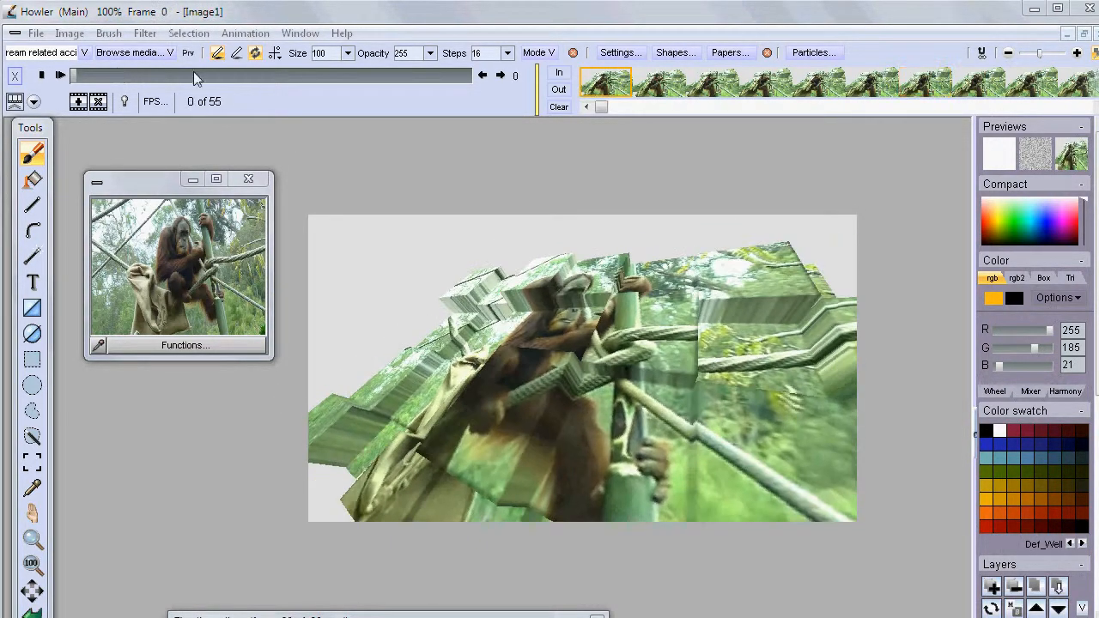
left_click(247, 34)
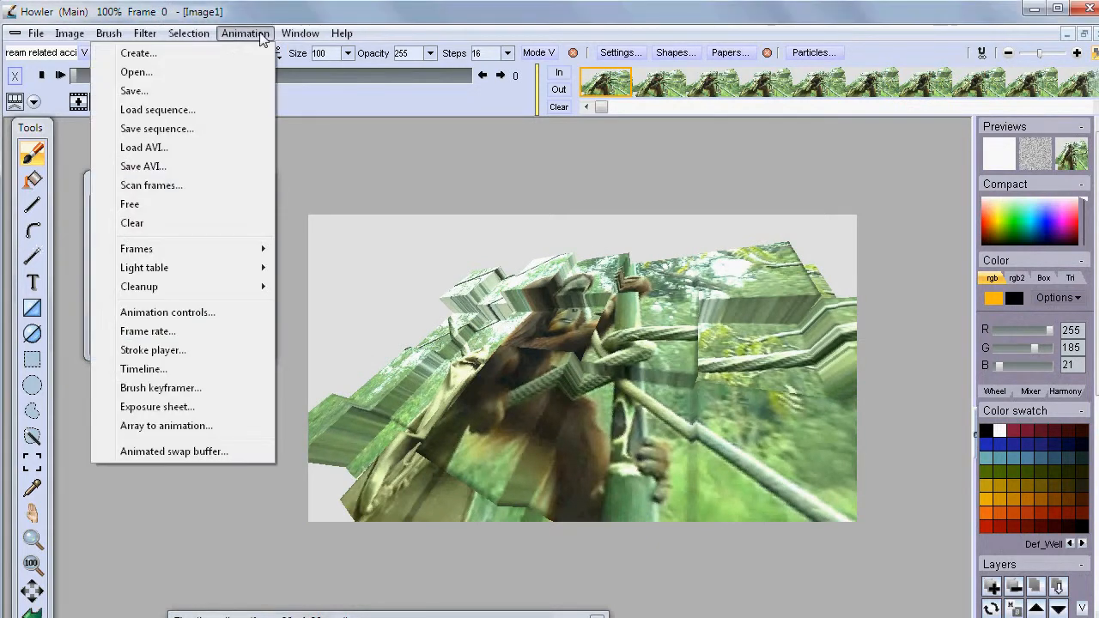
left_click(188, 152)
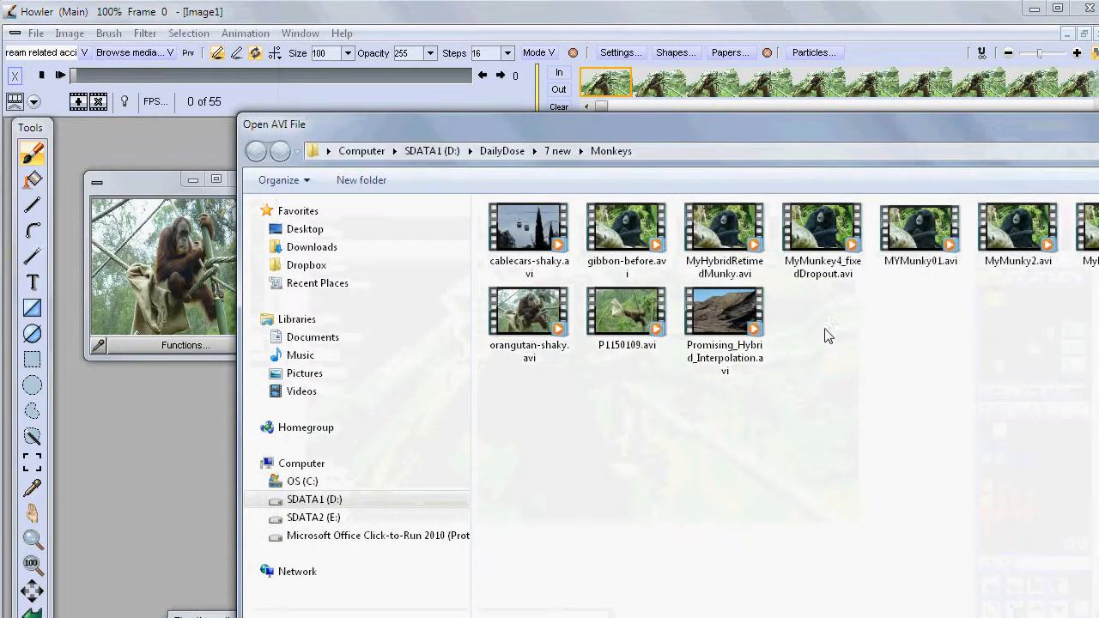
left_click(625, 311)
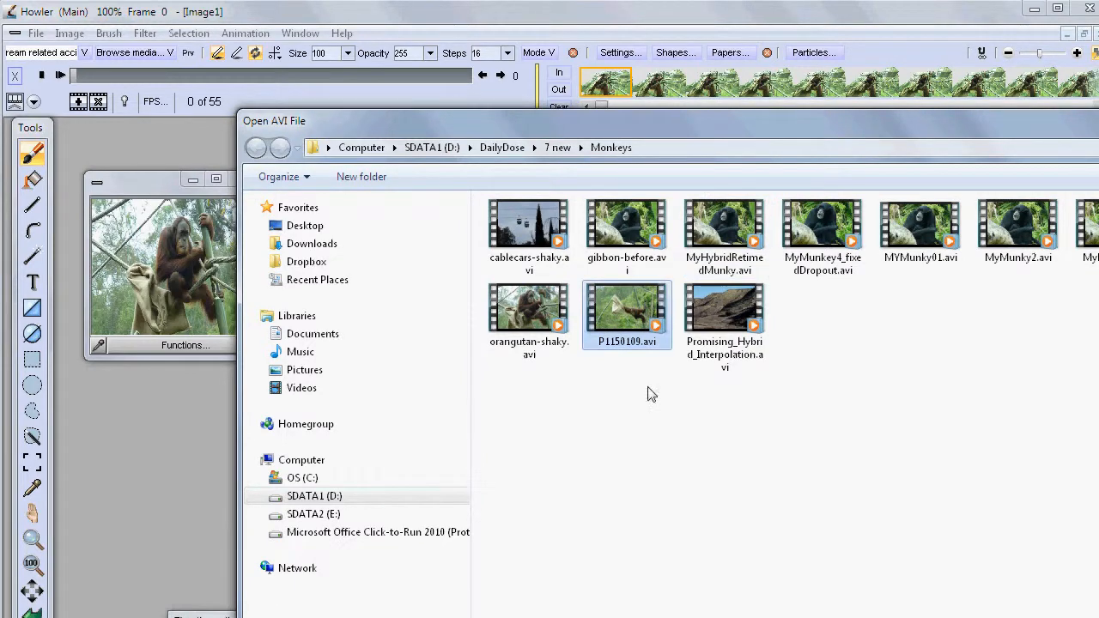
key("Return")
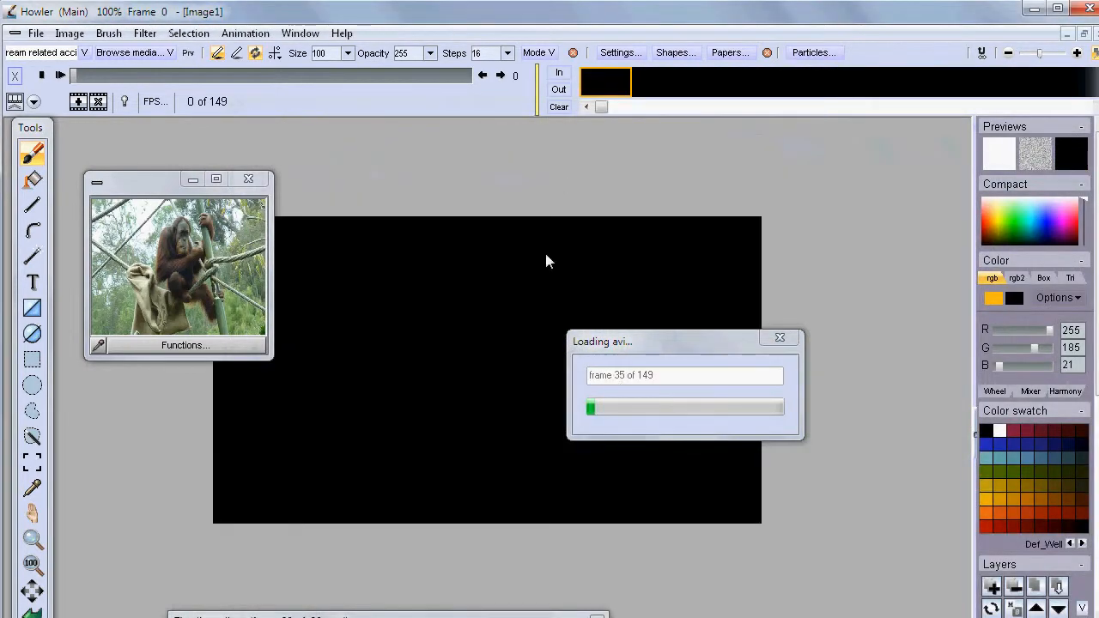
- Review the orangutan clip's frames and cut a block of frames to shorten the animation
mouse_move(75, 75)
left_mouse_down()
mouse_move(303, 72)
mouse_move(73, 71)
left_mouse_up()
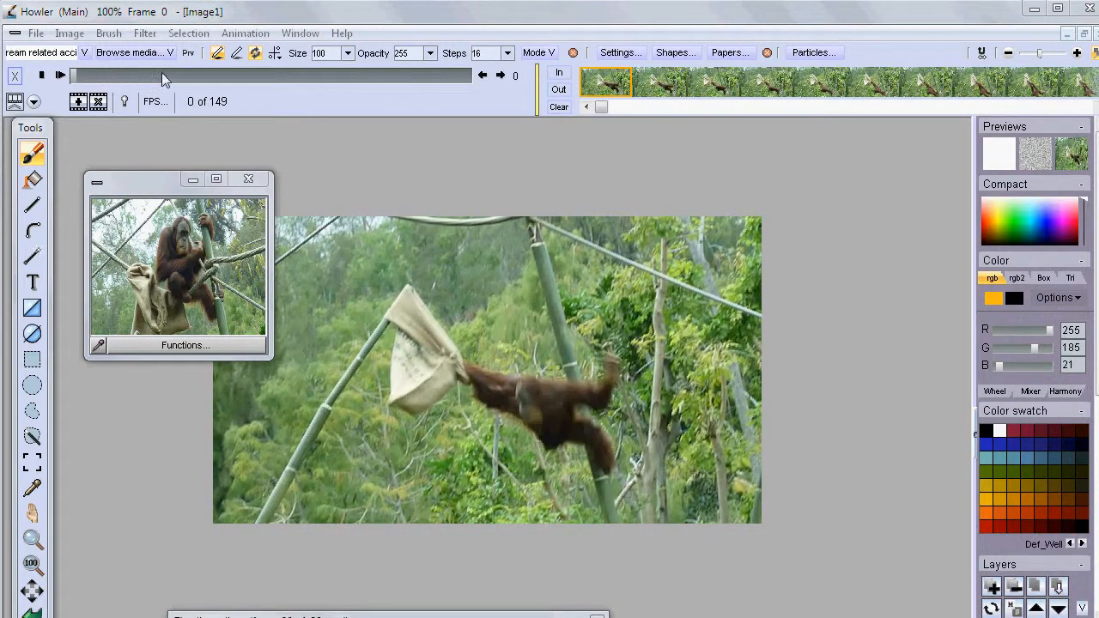
left_click_drag(83, 74, 253, 95)
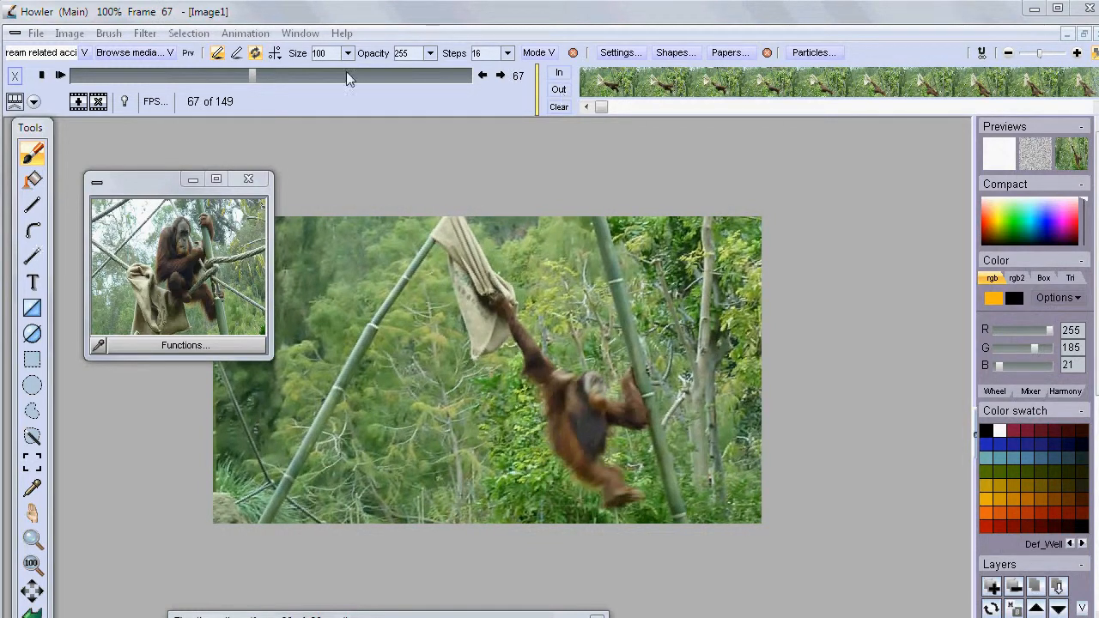
left_click(561, 73)
left_click_drag(340, 81, 573, 89)
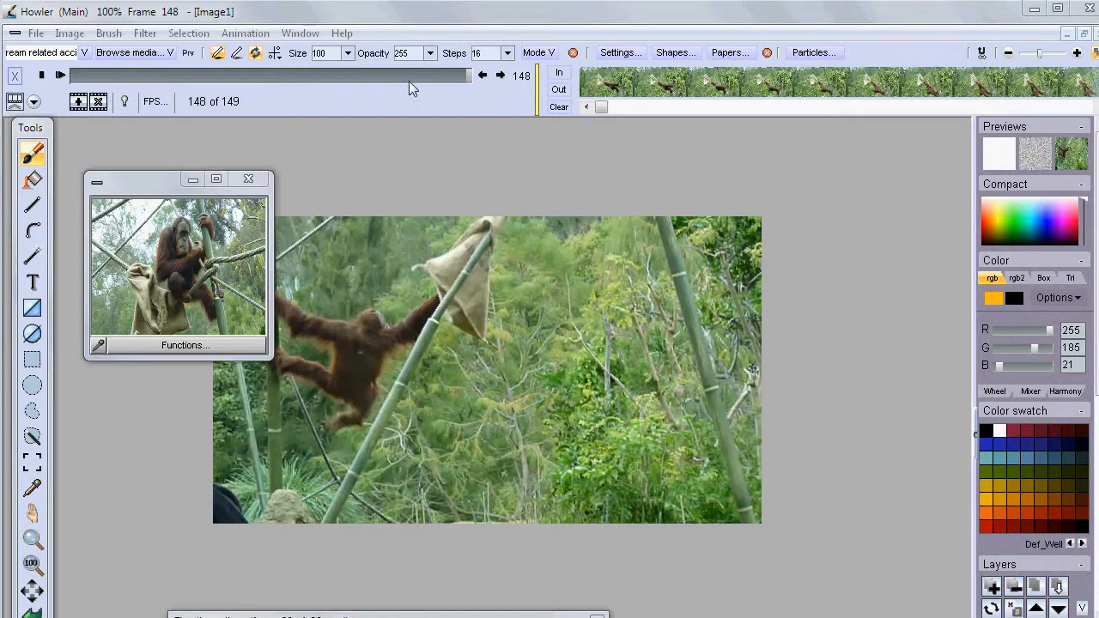
right_click(604, 81)
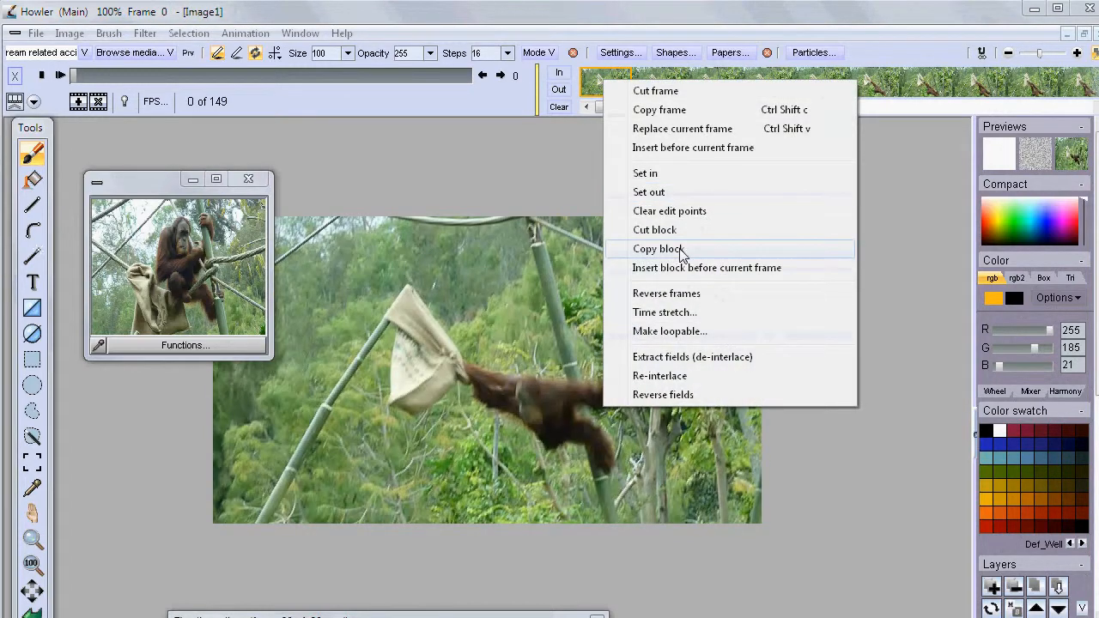
left_click(670, 229)
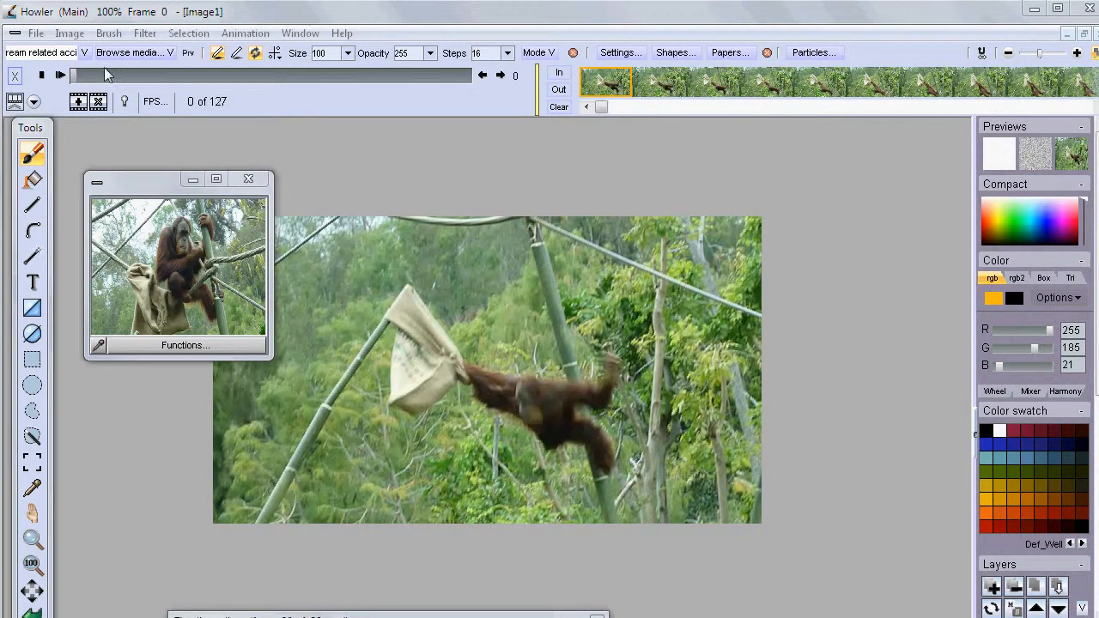
- Close the small swap image window and save the trimmed animation as "blocky the monkey" in dwa format
left_click_drag(82, 76, 54, 75)
left_click(59, 75)
left_click(257, 179)
left_click(252, 37)
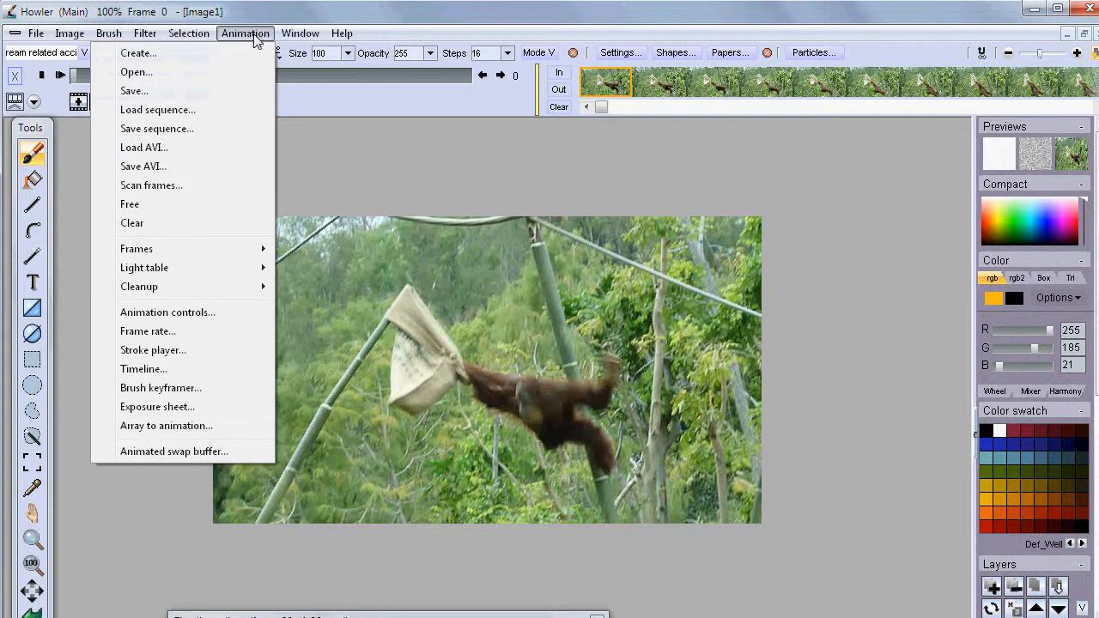
left_click(134, 91)
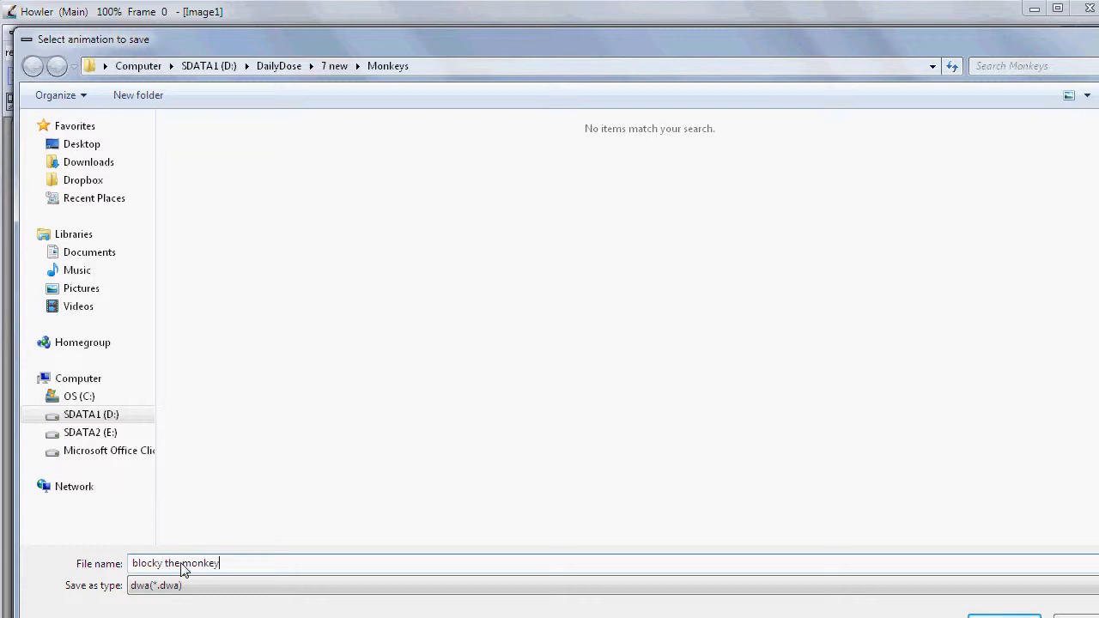
left_click(1002, 615)
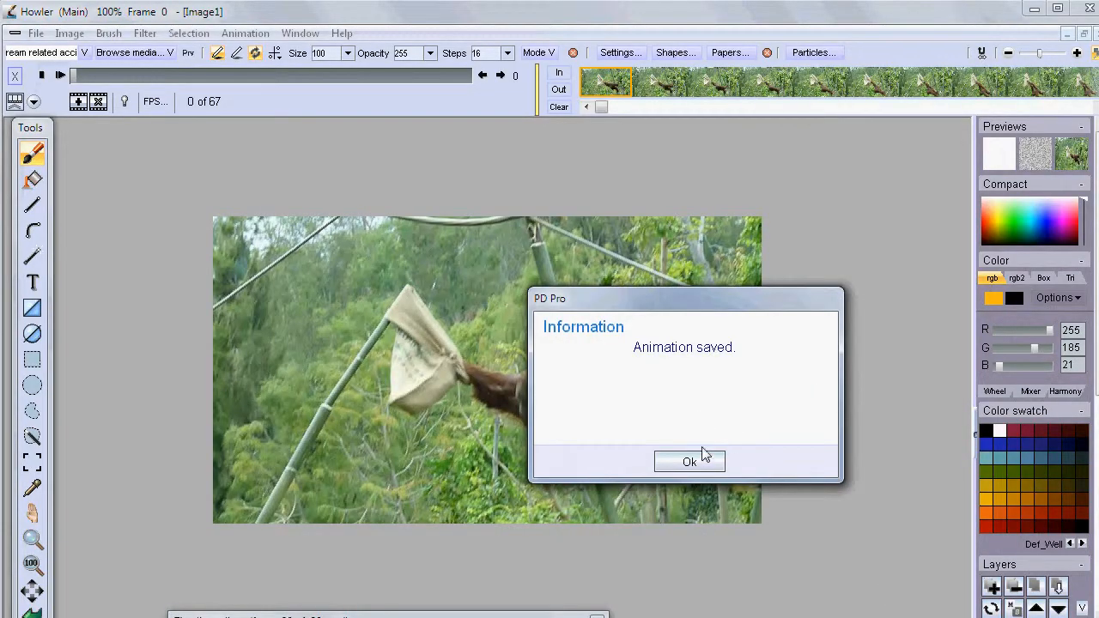
left_click(702, 454)
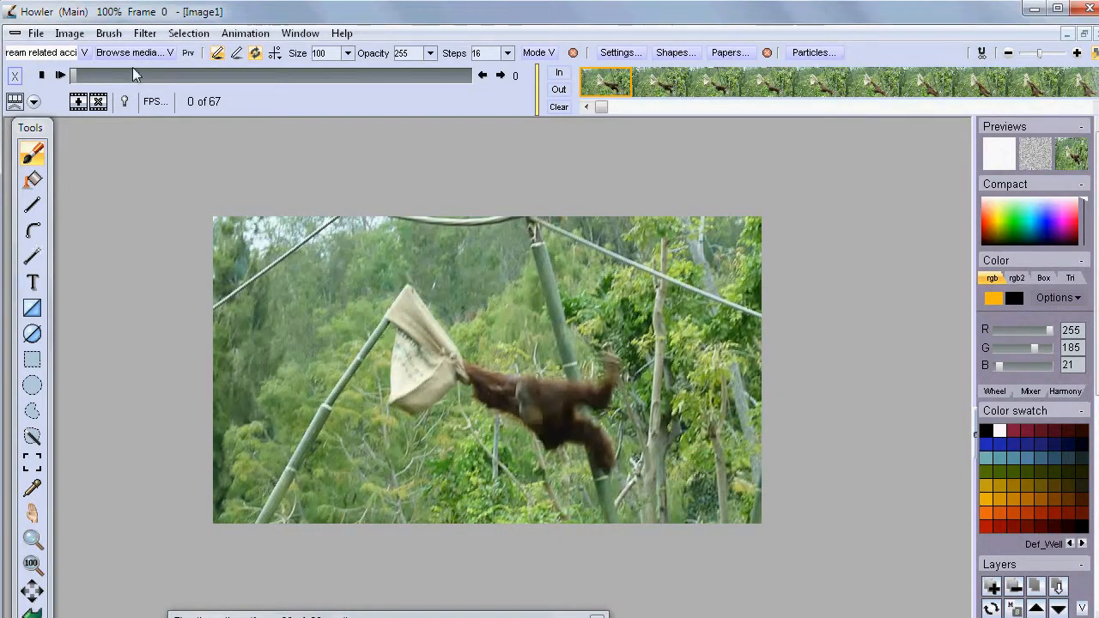
- Render animated Perlin noise over all frames in the Timeline editor, with Scale 10 and Iterations 1
left_click(245, 32)
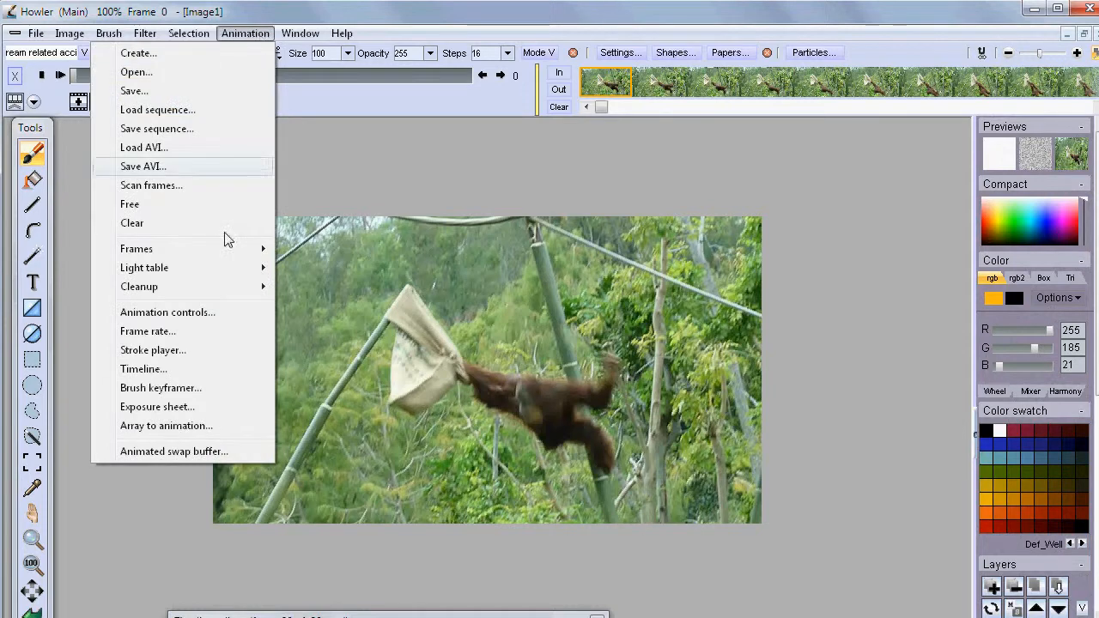
mouse_move(193, 254)
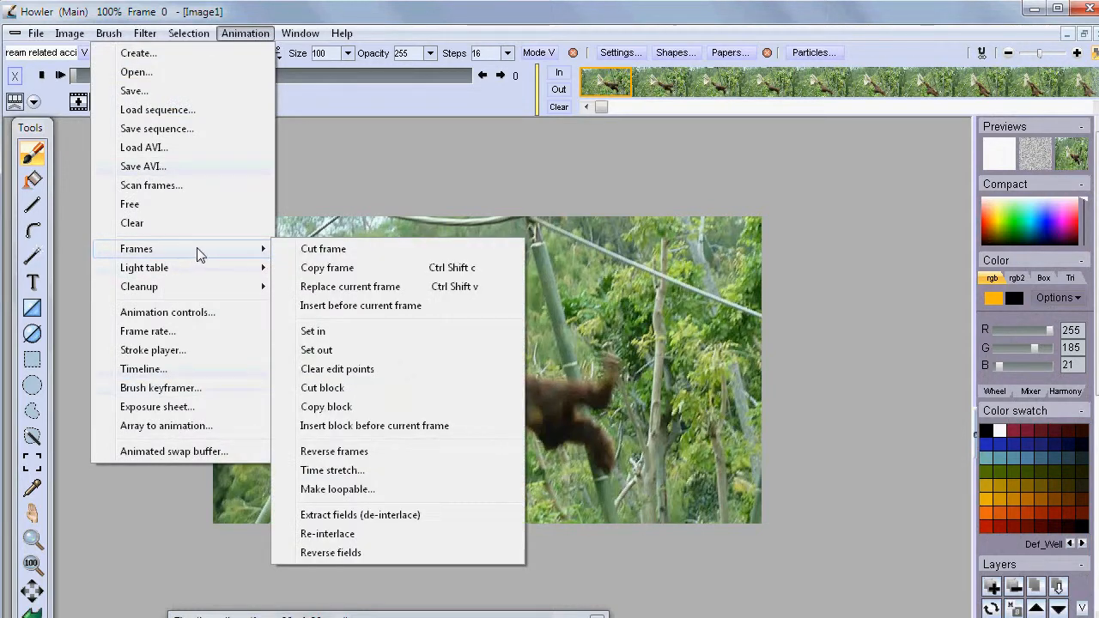
left_click(141, 369)
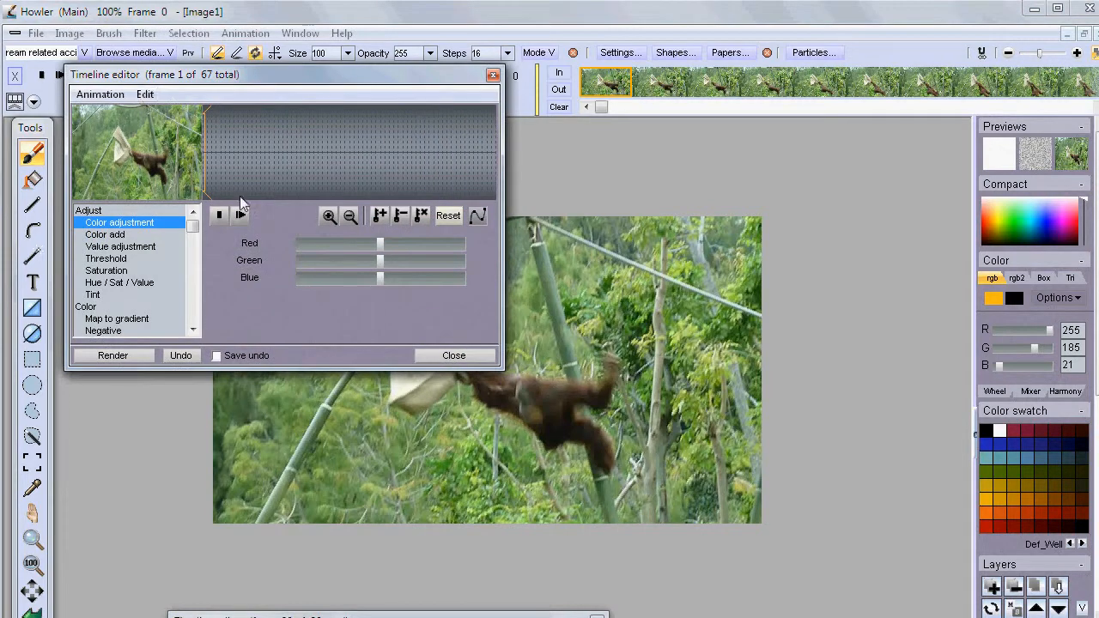
left_click_drag(192, 225, 193, 314)
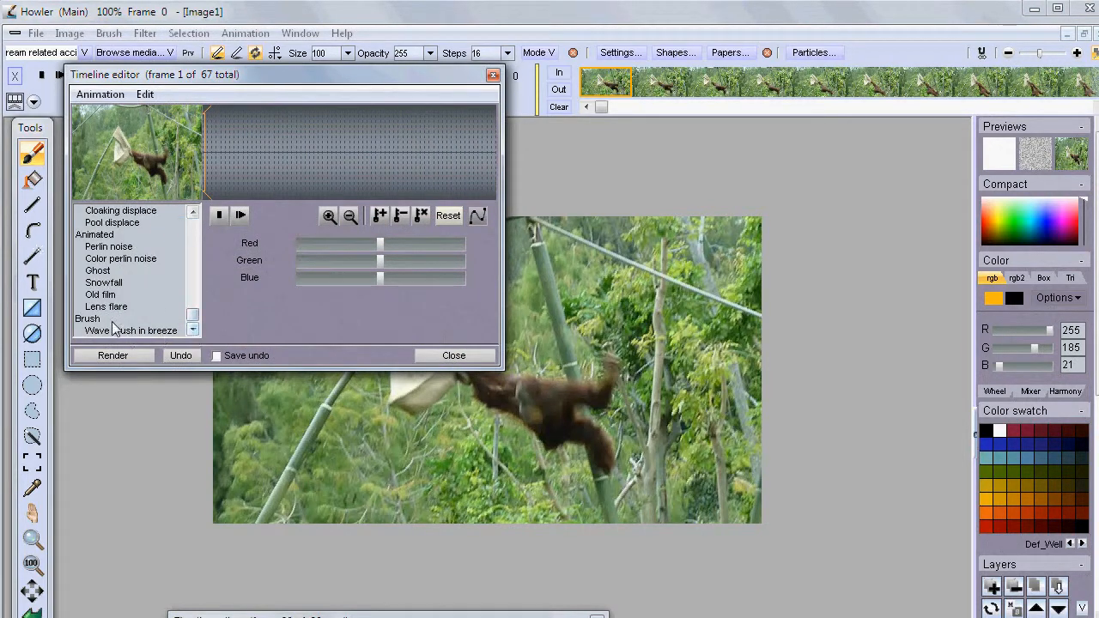
left_click(110, 247)
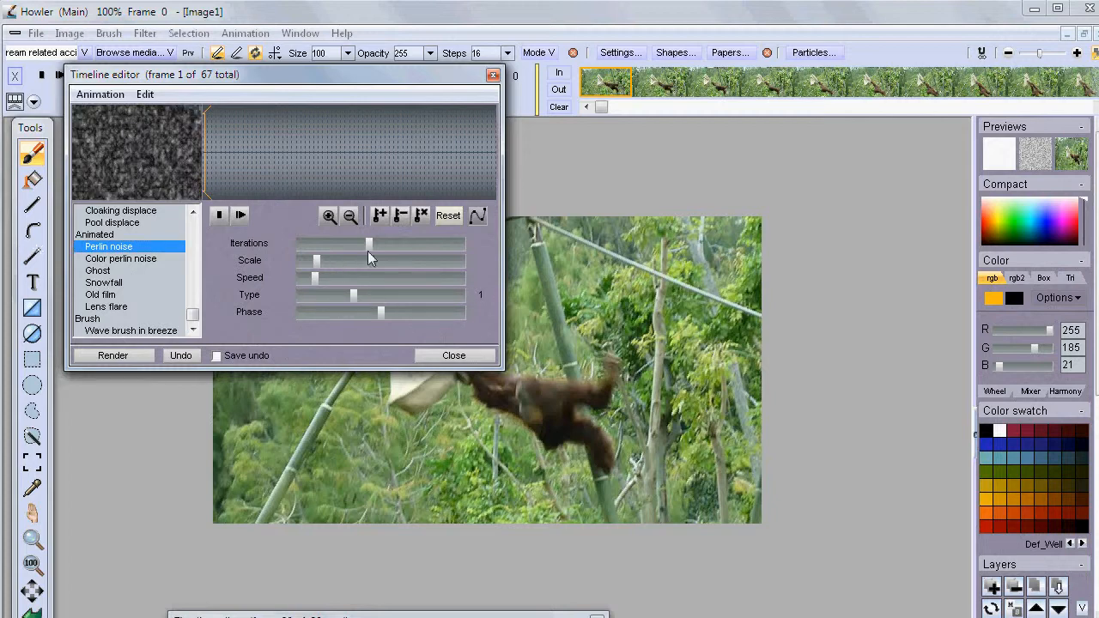
left_click_drag(327, 260, 463, 261)
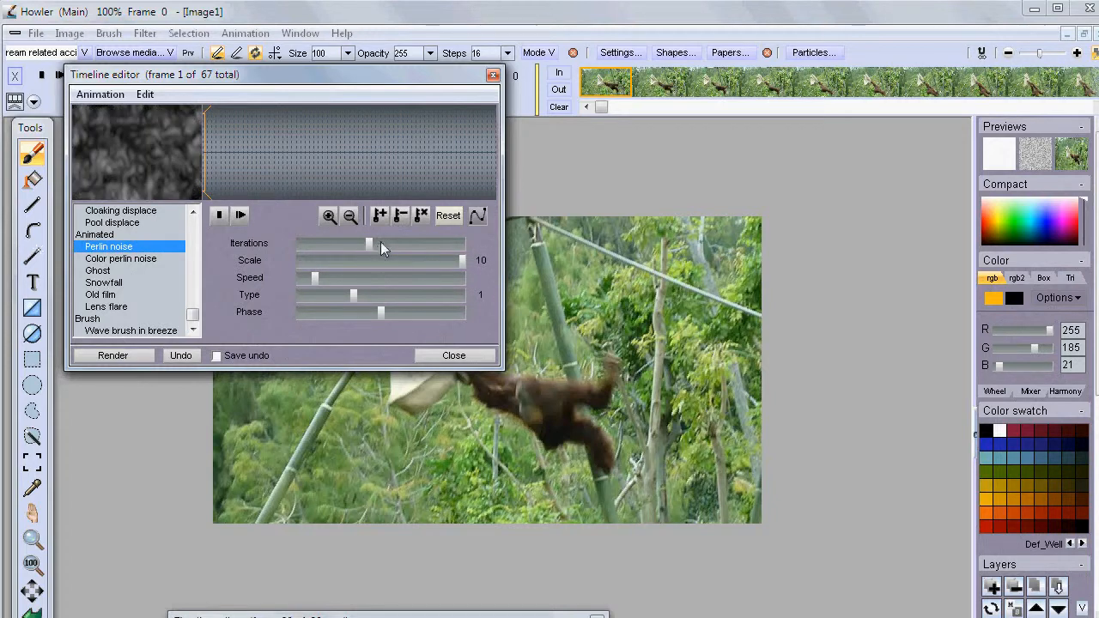
left_click_drag(326, 246, 304, 242)
left_click(148, 359)
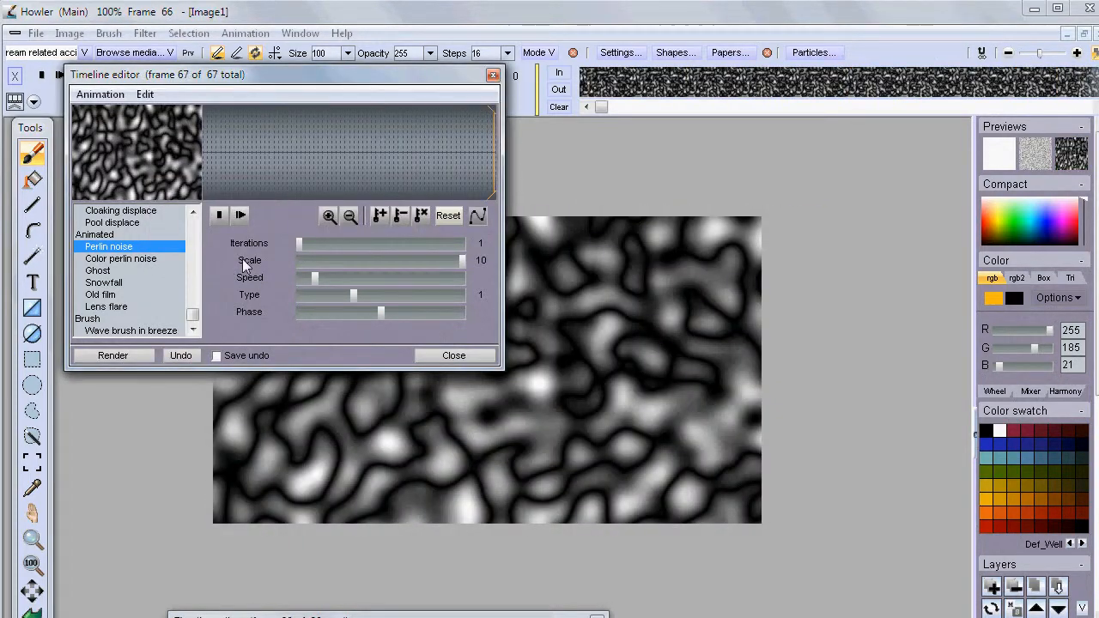
- Render the Mosaic transform over the noise animation with a step size of 100
mouse_move(192, 314)
left_mouse_down()
mouse_move(194, 236)
mouse_move(199, 307)
mouse_move(203, 278)
left_mouse_up()
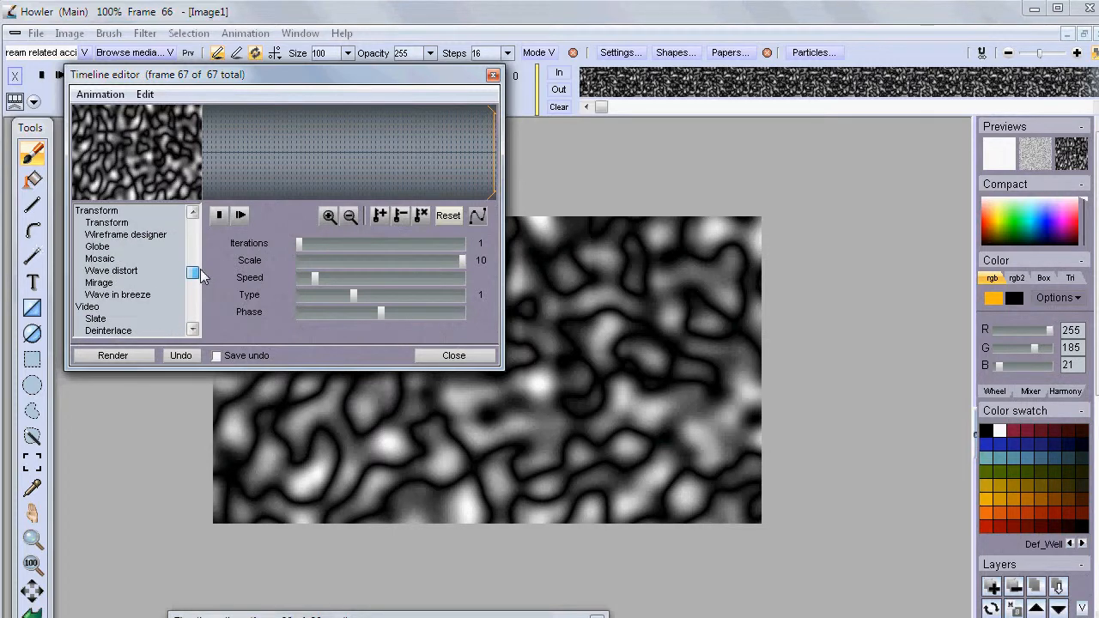
left_click(101, 258)
left_click_drag(350, 247, 518, 272)
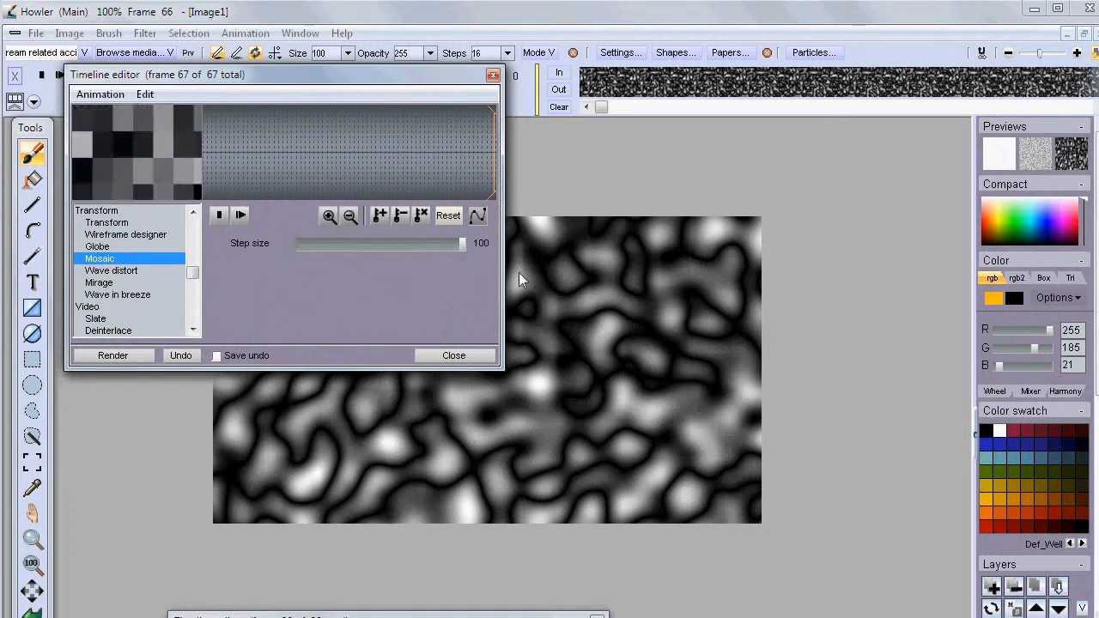
left_click(132, 355)
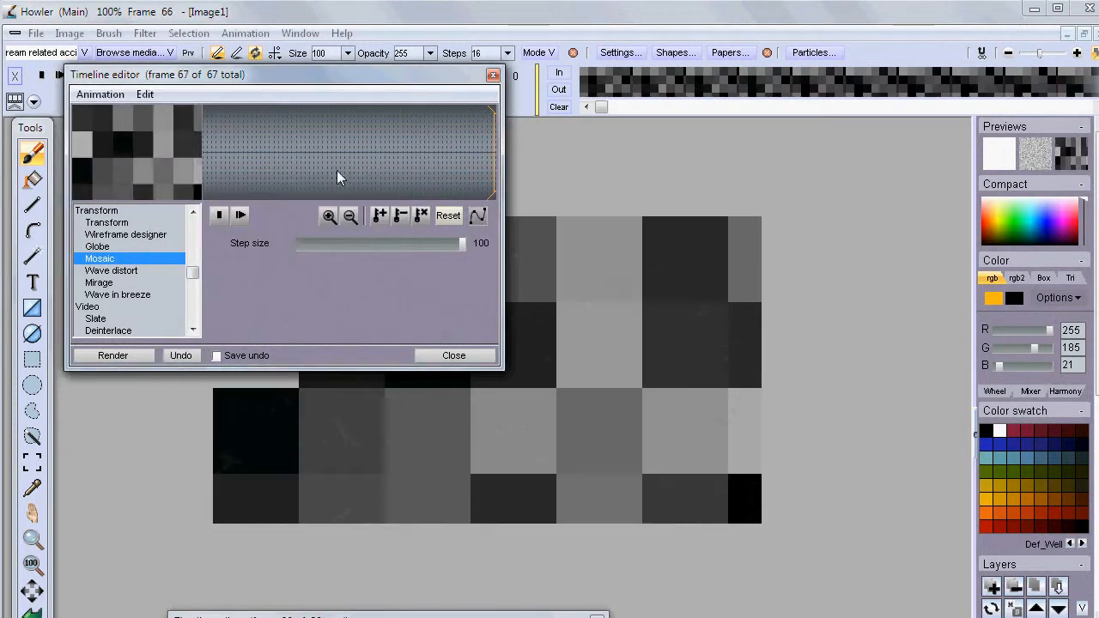
- Load "blocky the monkey.dwa" as the animated swap buffer and return the timeline to its first frame
left_click_drag(273, 74, 283, 183)
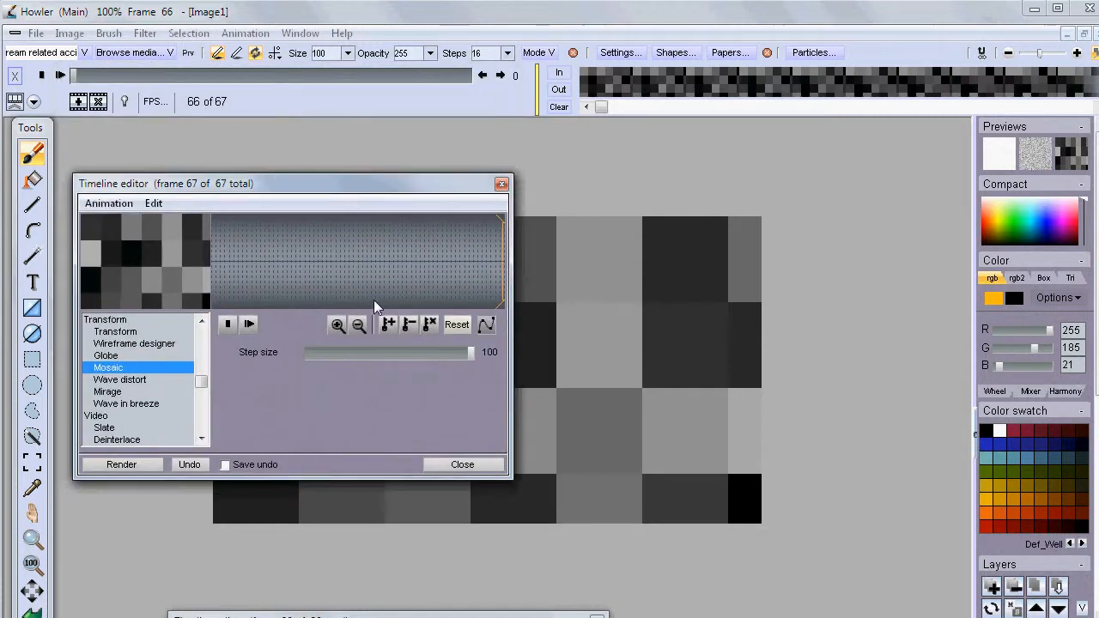
left_click_drag(254, 256, 212, 232)
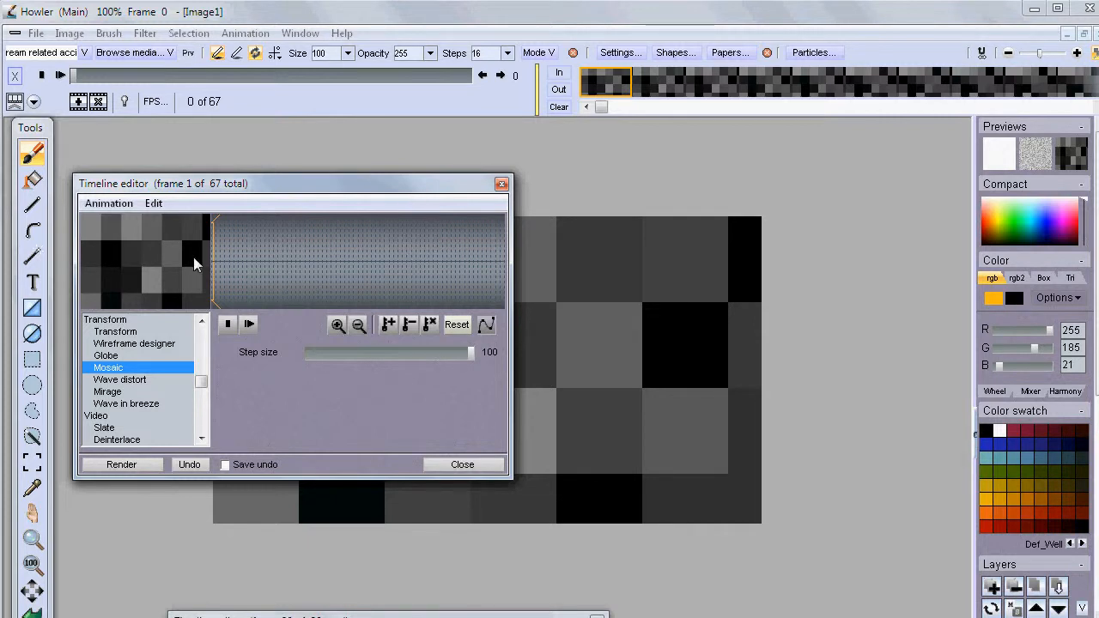
left_click(109, 203)
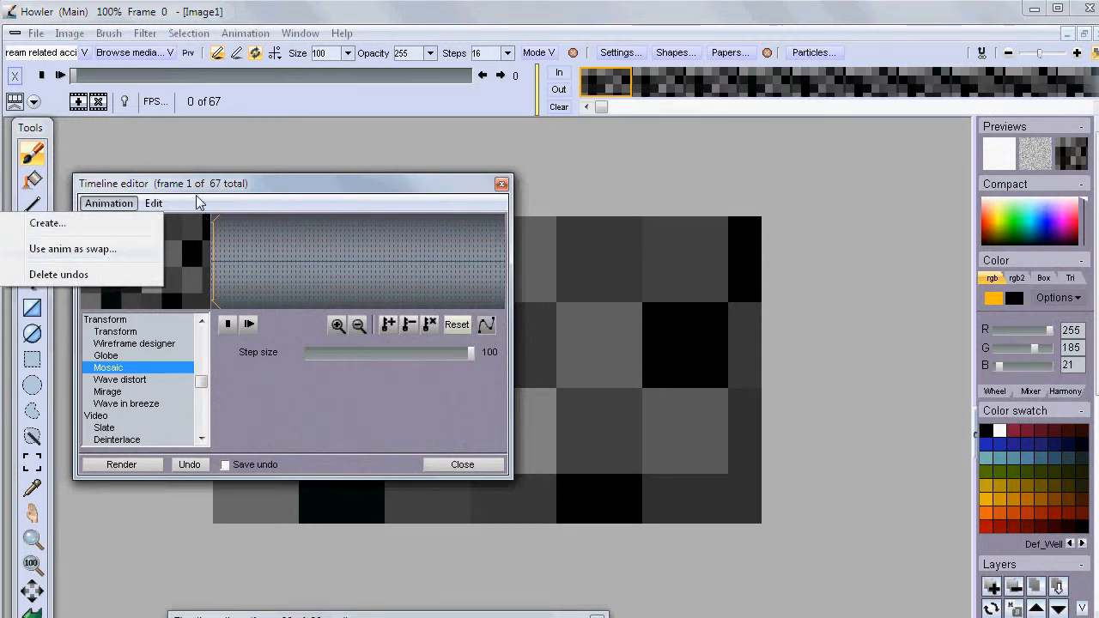
left_click(260, 35)
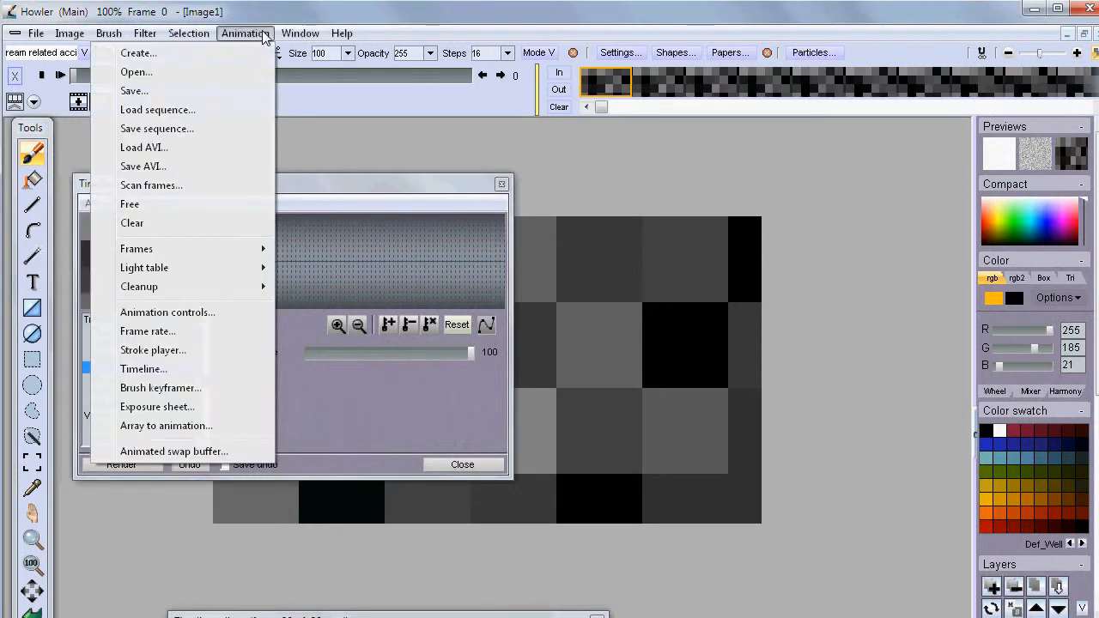
left_click(154, 455)
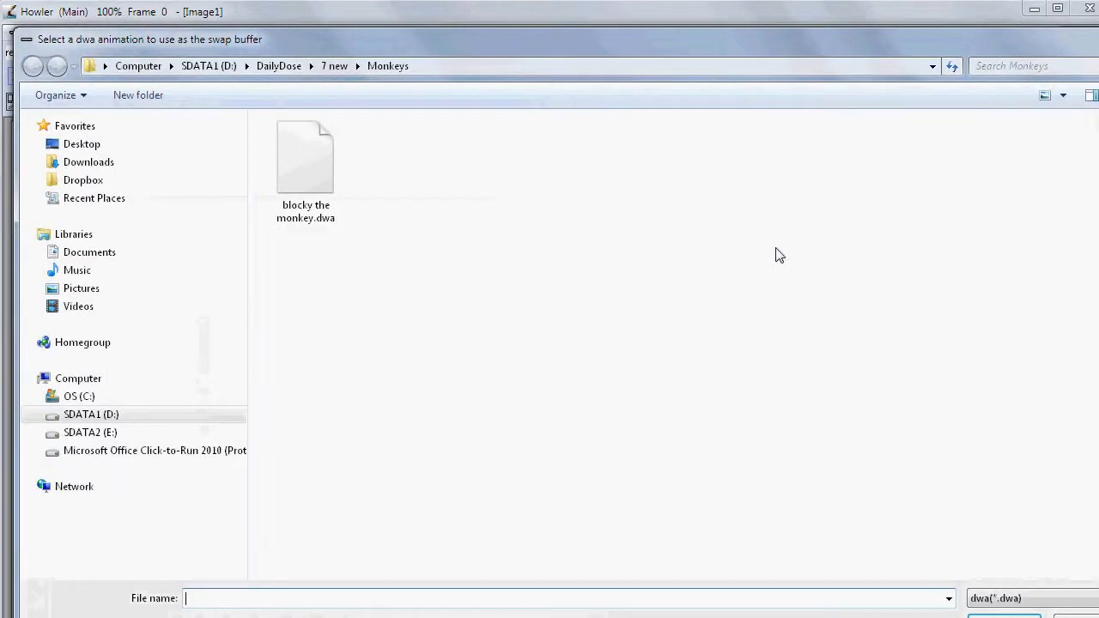
left_click(298, 168)
left_click(1001, 616)
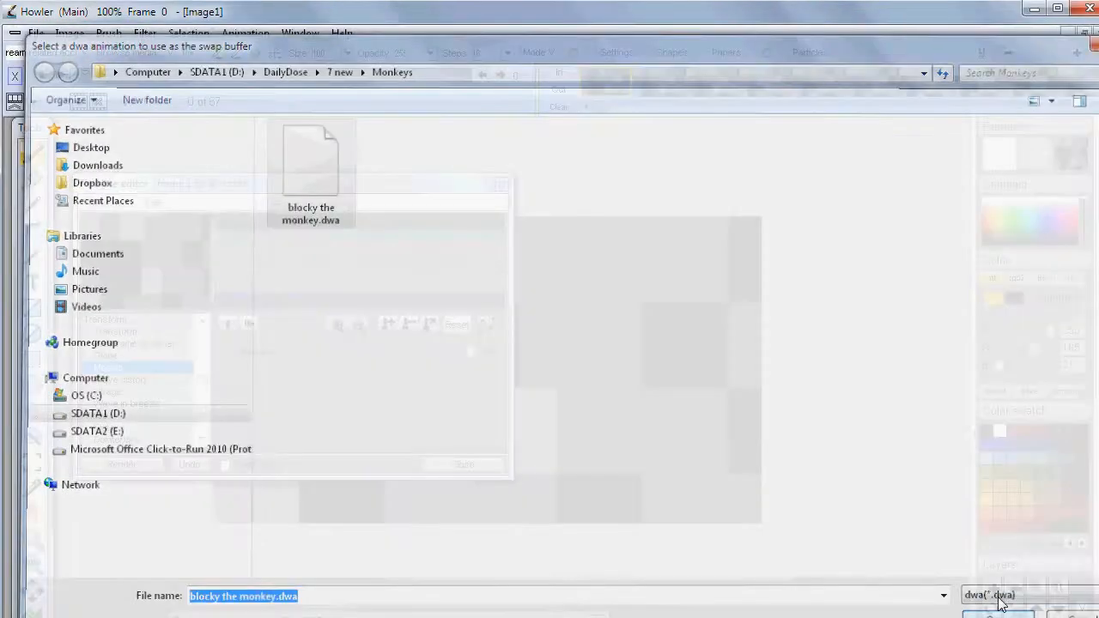
mouse_move(227, 242)
left_mouse_down()
mouse_move(273, 263)
mouse_move(456, 279)
mouse_move(215, 261)
mouse_move(203, 227)
left_mouse_up()
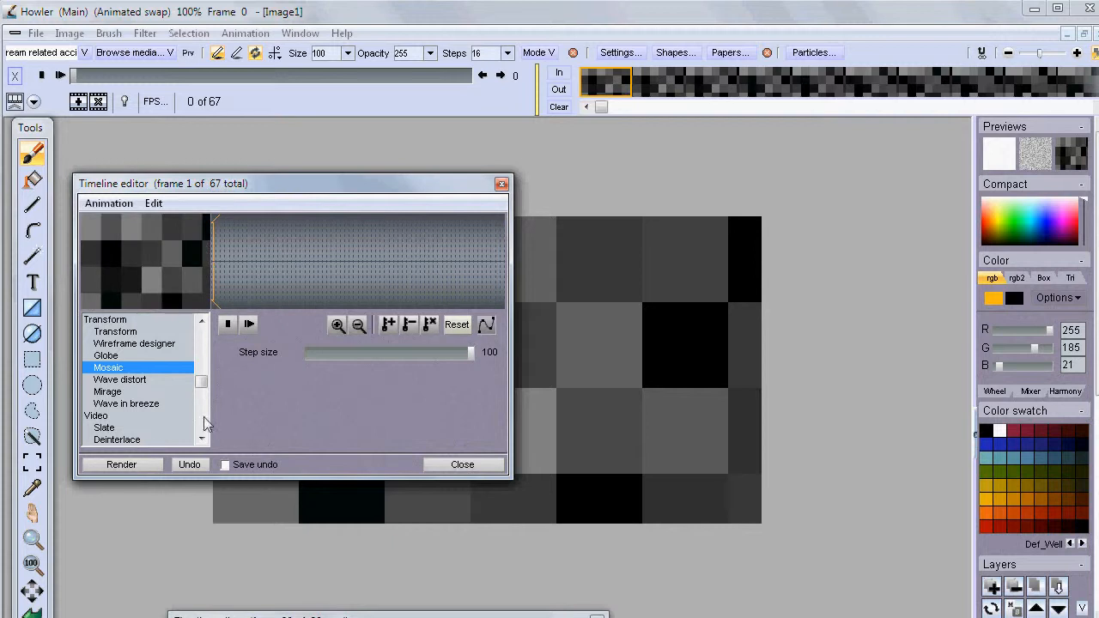
- Enlarge the Timeline editor and preview Mix buffers at 110 on frame 32 of the mosaic animation
left_click_drag(202, 380, 209, 415)
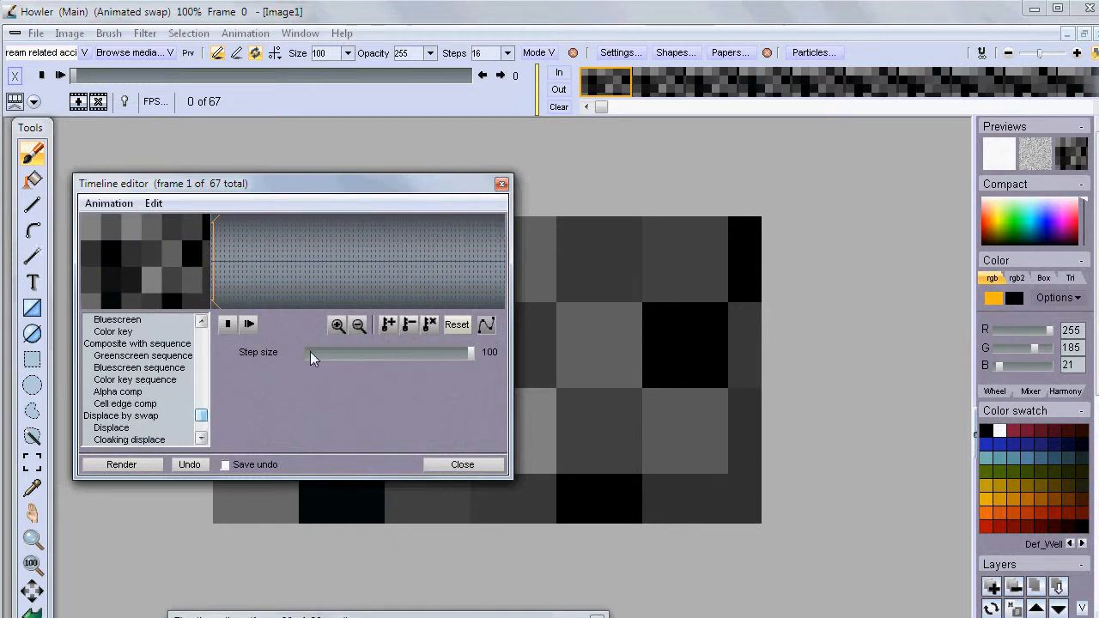
left_click_drag(218, 183, 644, 151)
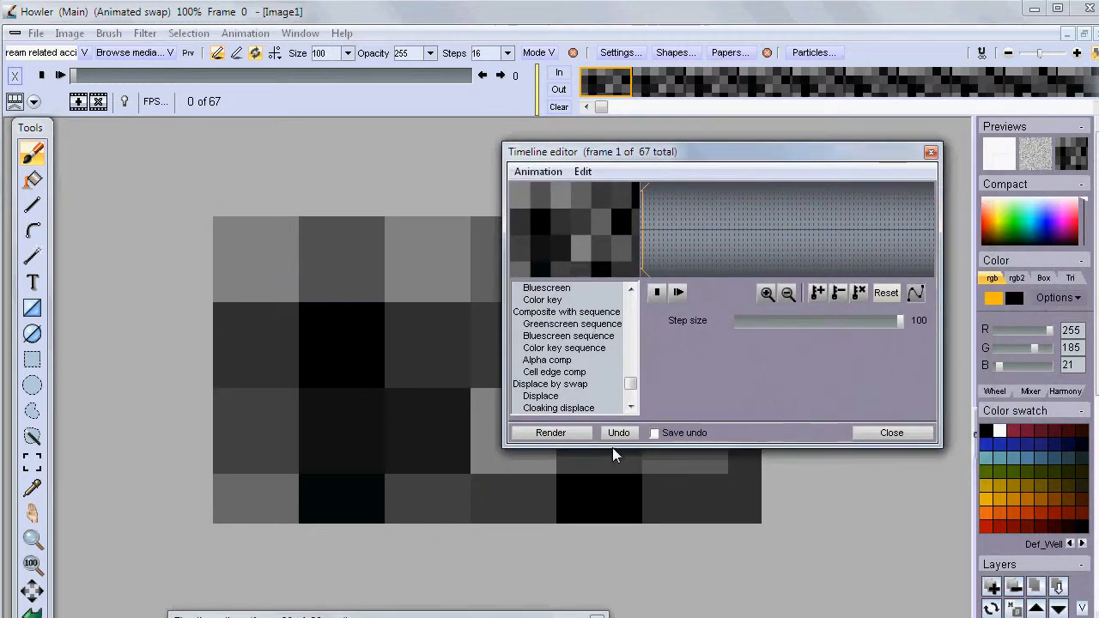
left_click_drag(612, 447, 613, 561)
left_click_drag(628, 487, 640, 430)
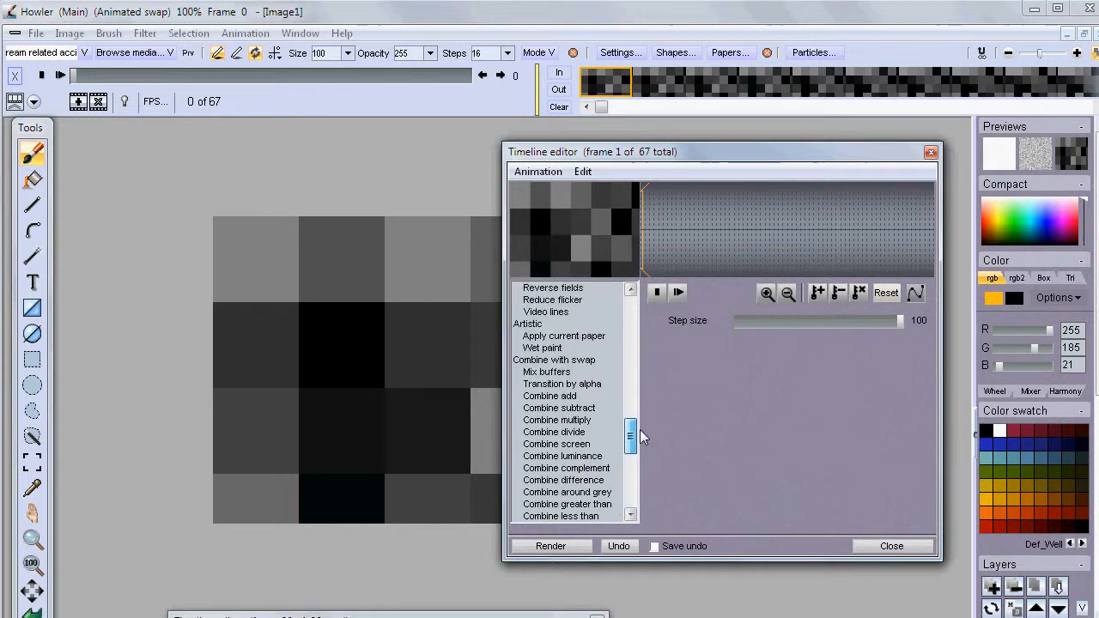
left_click(558, 371)
mouse_move(837, 326)
left_mouse_down()
mouse_move(868, 323)
mouse_move(807, 318)
left_mouse_up()
left_click(687, 225)
mouse_move(693, 225)
left_mouse_down()
mouse_move(830, 239)
mouse_move(777, 236)
left_mouse_up()
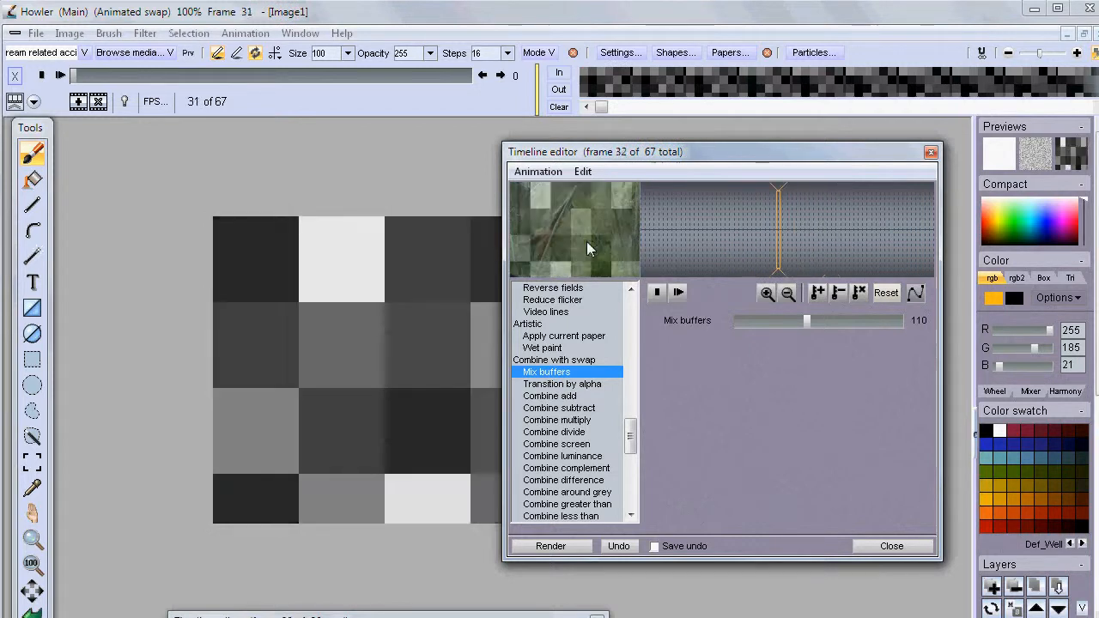
- Preview other Combine with swap modes on frame 32, including Transition by alpha, add, subtract, divide, luminance and around grey
left_click(571, 385)
left_click(566, 396)
left_click(574, 408)
left_click(565, 432)
left_click(568, 456)
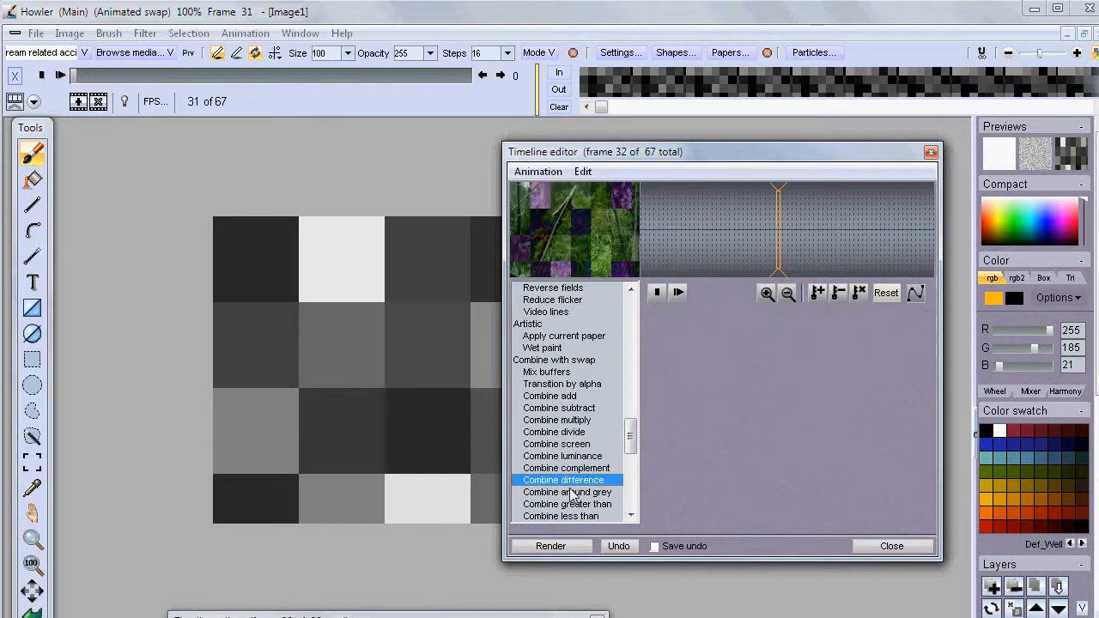
left_click(572, 491)
- Preview the Displace by swap effect with Max displace at 164 around frame 30
scroll(558, 412, "down", 8)
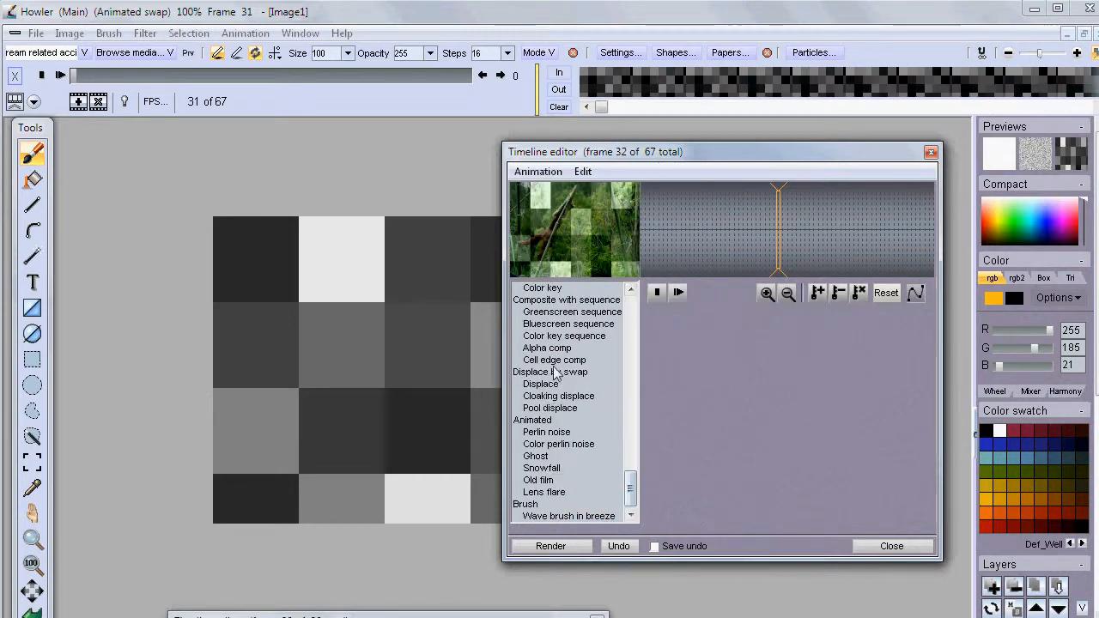
left_click(541, 385)
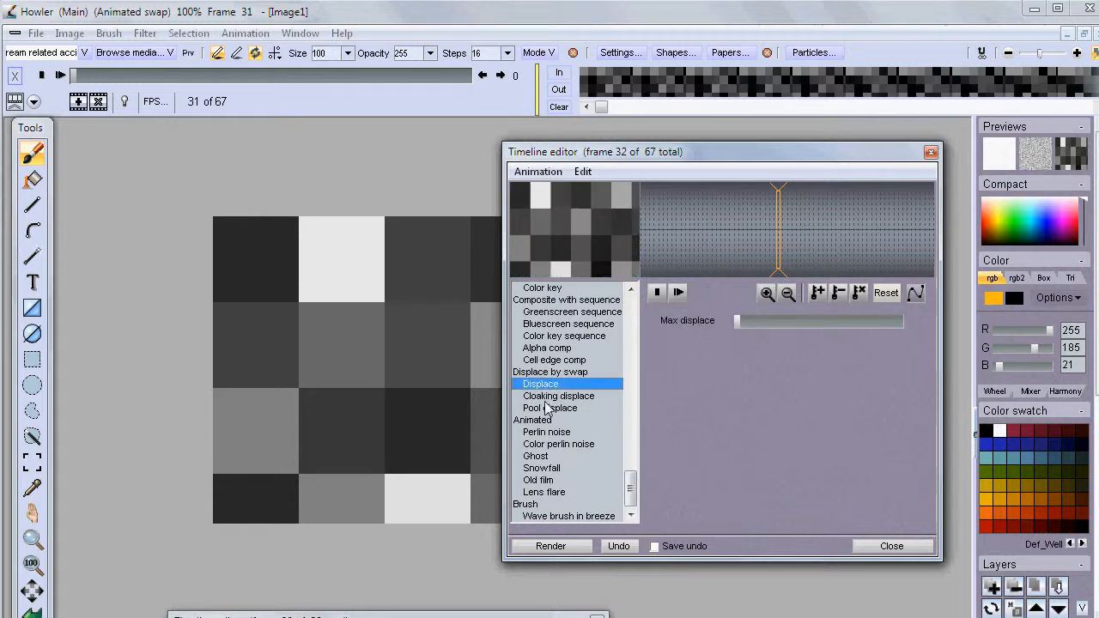
left_click_drag(744, 319, 847, 327)
mouse_move(781, 223)
left_mouse_down()
mouse_move(874, 231)
mouse_move(708, 227)
mouse_move(734, 226)
left_mouse_up()
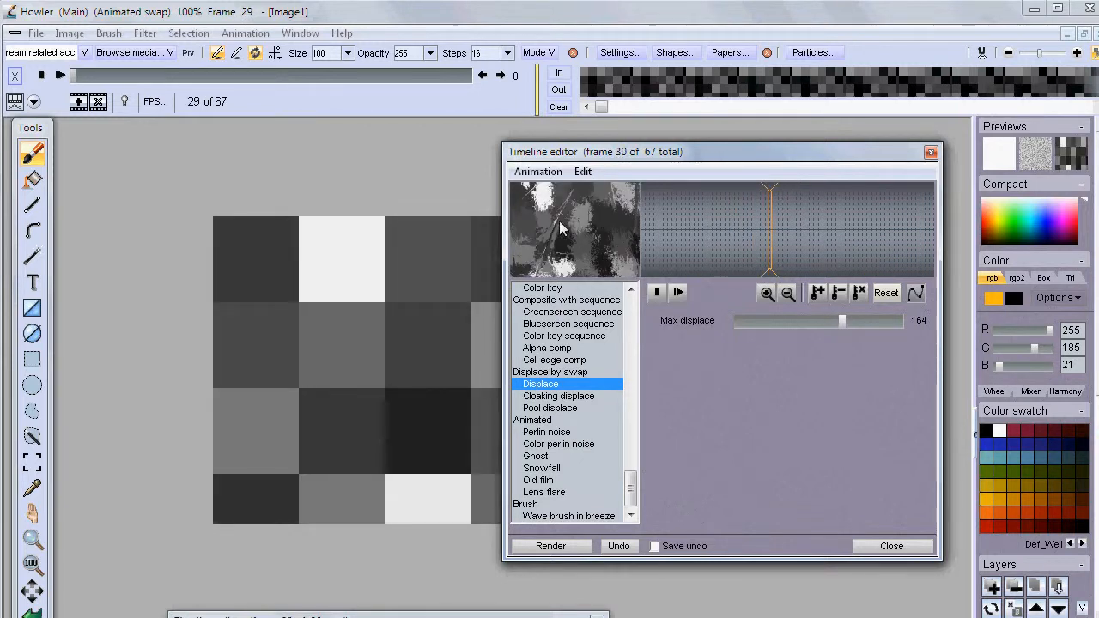
- Try Cloaking displace and Pool displace with Max displace at 12, and close the Timeline editor without rendering
left_click(551, 396)
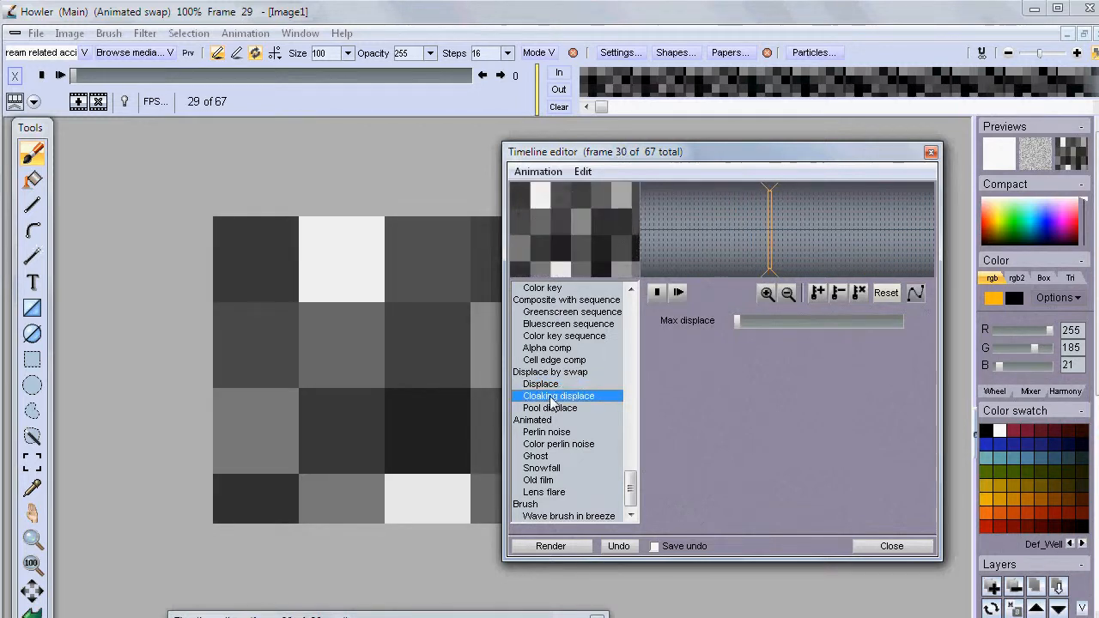
left_click(559, 408)
mouse_move(764, 324)
left_mouse_down()
mouse_move(848, 327)
mouse_move(811, 335)
mouse_move(744, 322)
left_mouse_up()
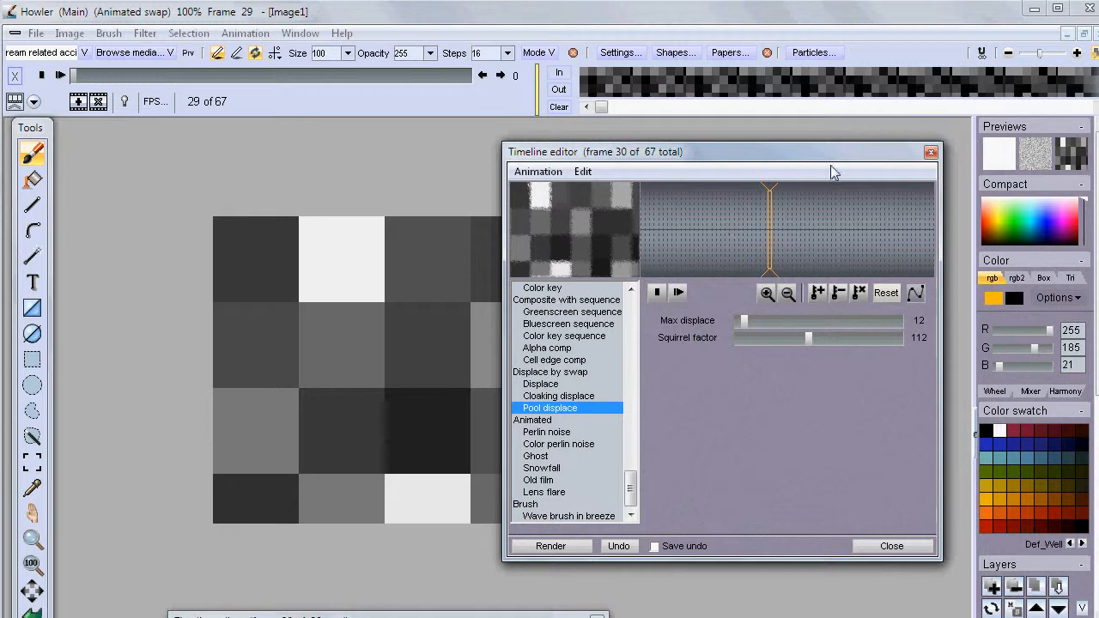
left_click(749, 220)
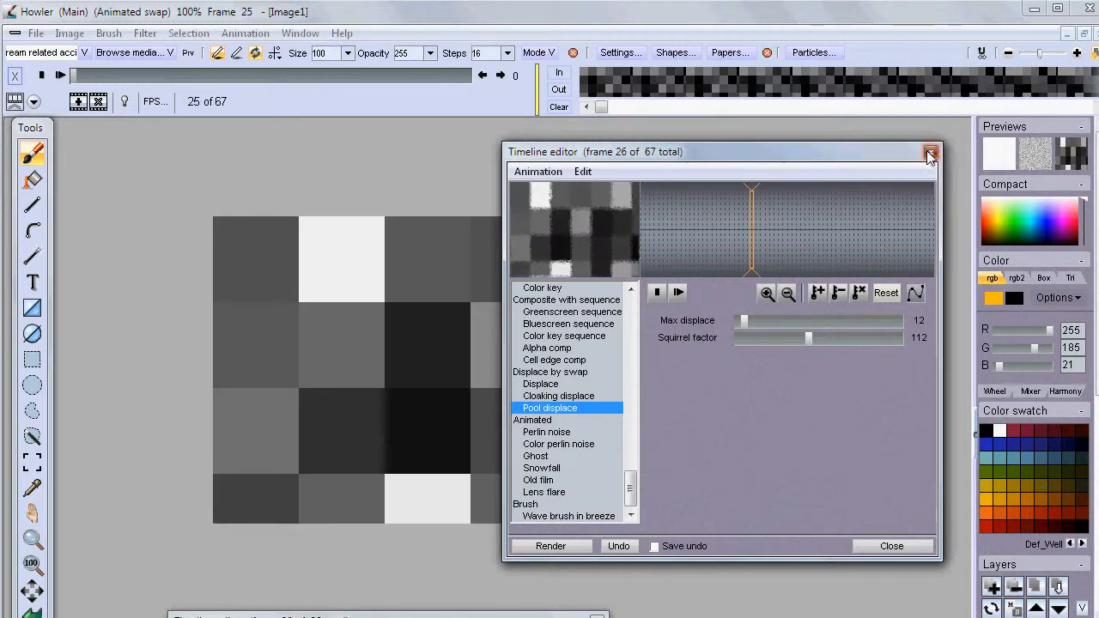
left_click(930, 152)
- Return the animation to its first frame and open the 3D designer transform, with its dialog placed beside the image
mouse_move(75, 76)
left_mouse_down()
mouse_move(123, 74)
mouse_move(54, 74)
left_mouse_up()
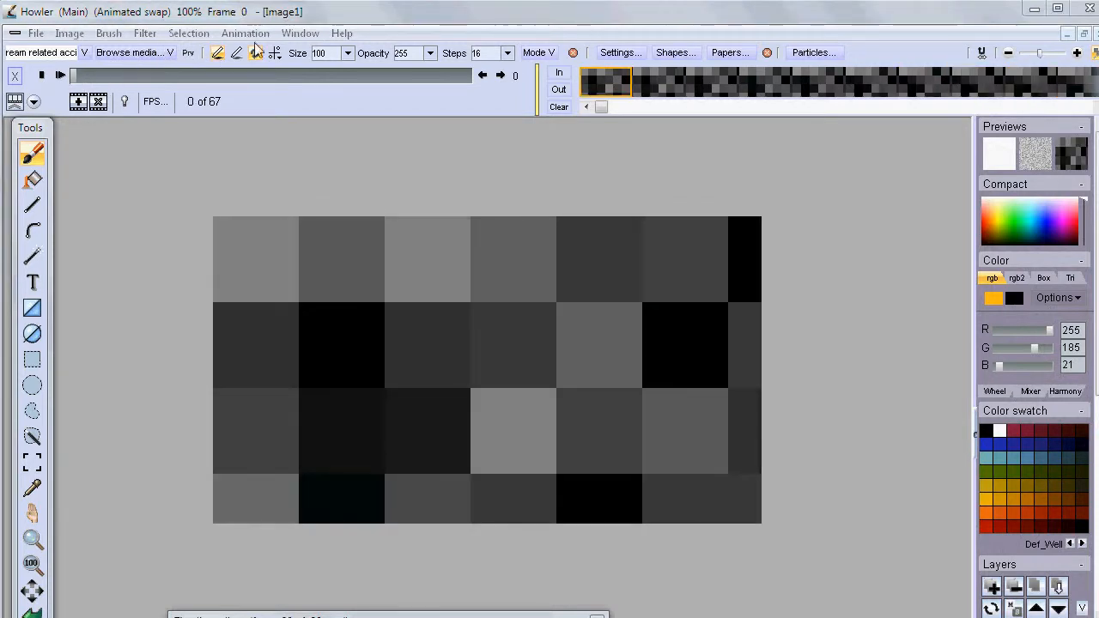
left_click(140, 34)
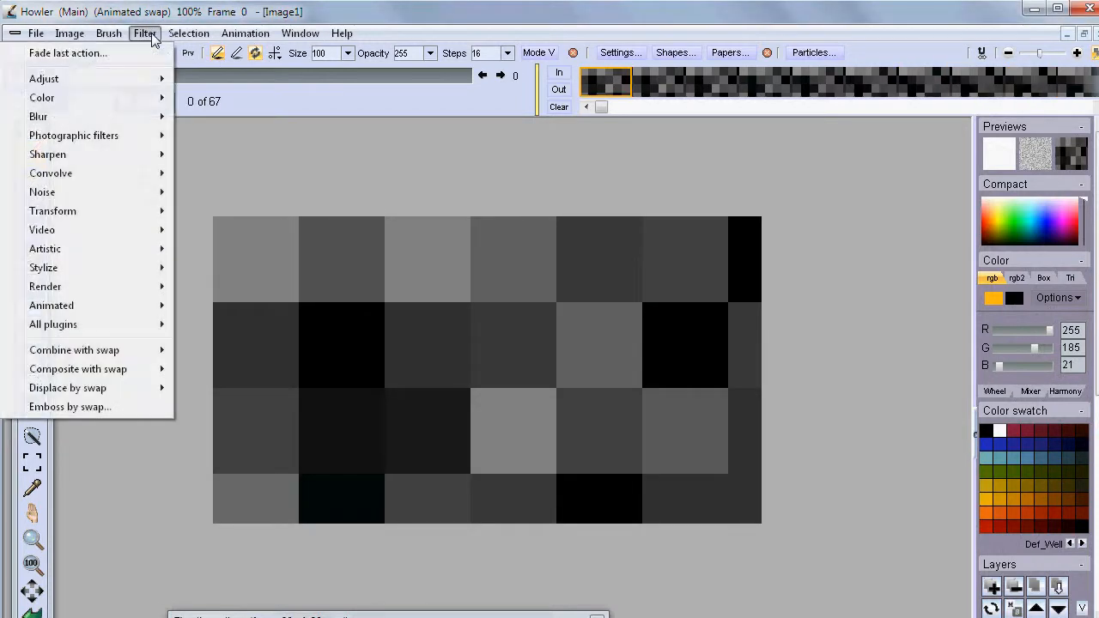
mouse_move(97, 215)
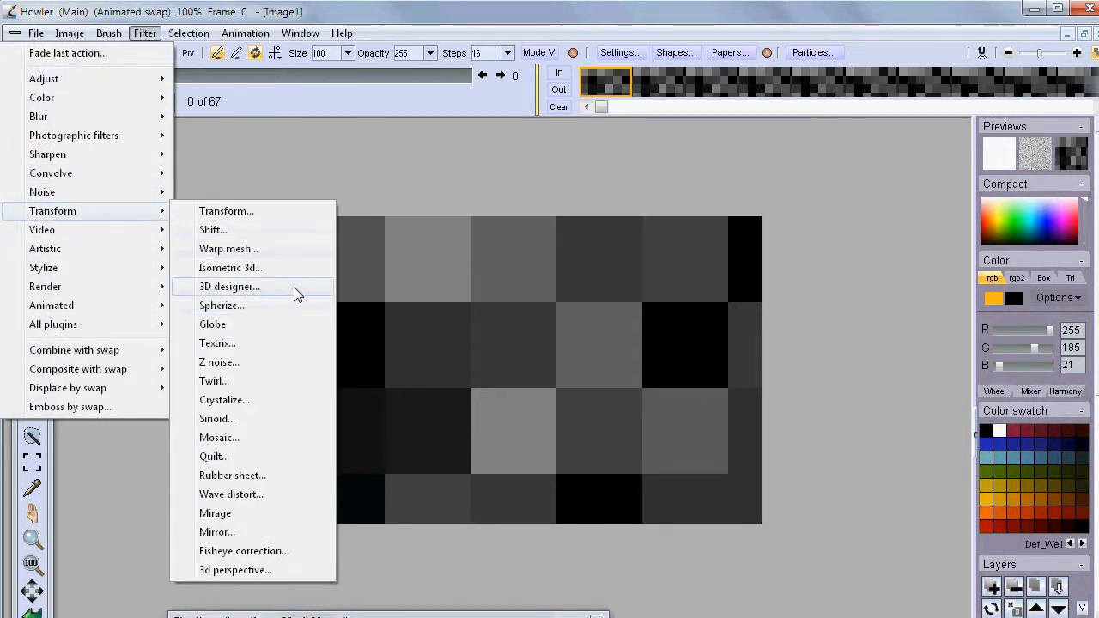
left_click(296, 295)
left_click_drag(563, 118, 178, 150)
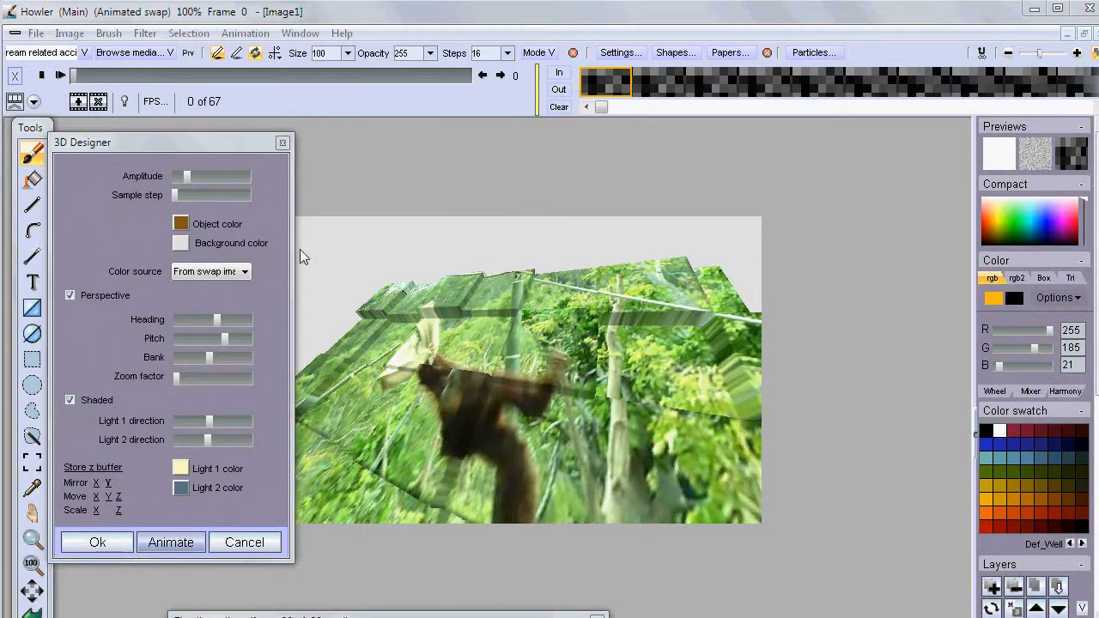
- Raise the 3D designer's Amplitude to extrude tall blocks, and increase Pitch and Bank slightly to tilt the view
left_click_drag(186, 176, 225, 176)
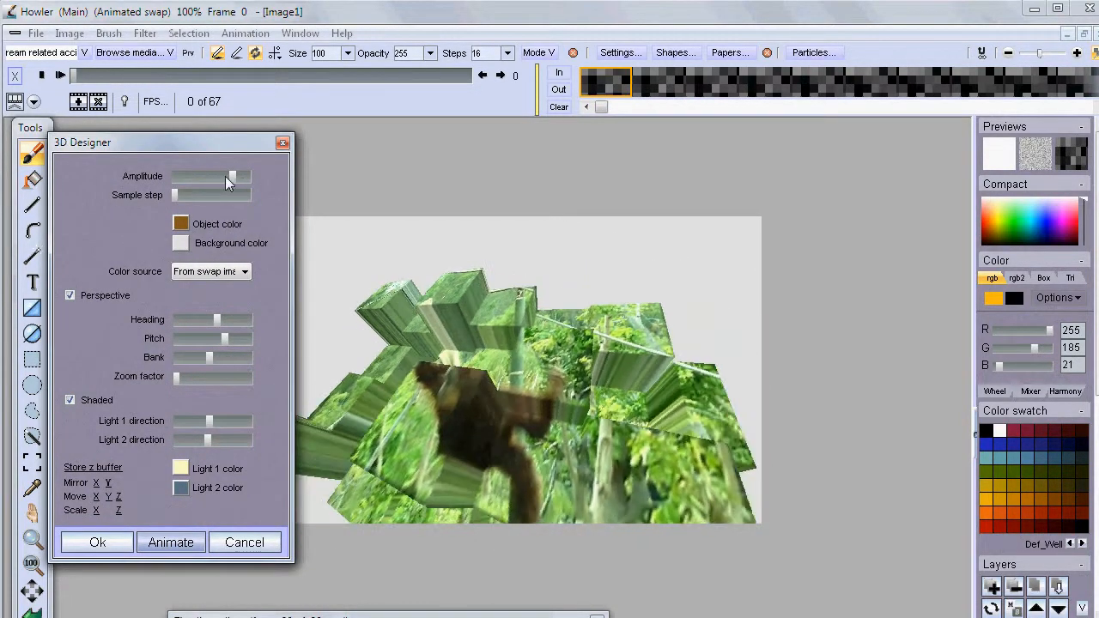
left_click_drag(216, 319, 231, 340)
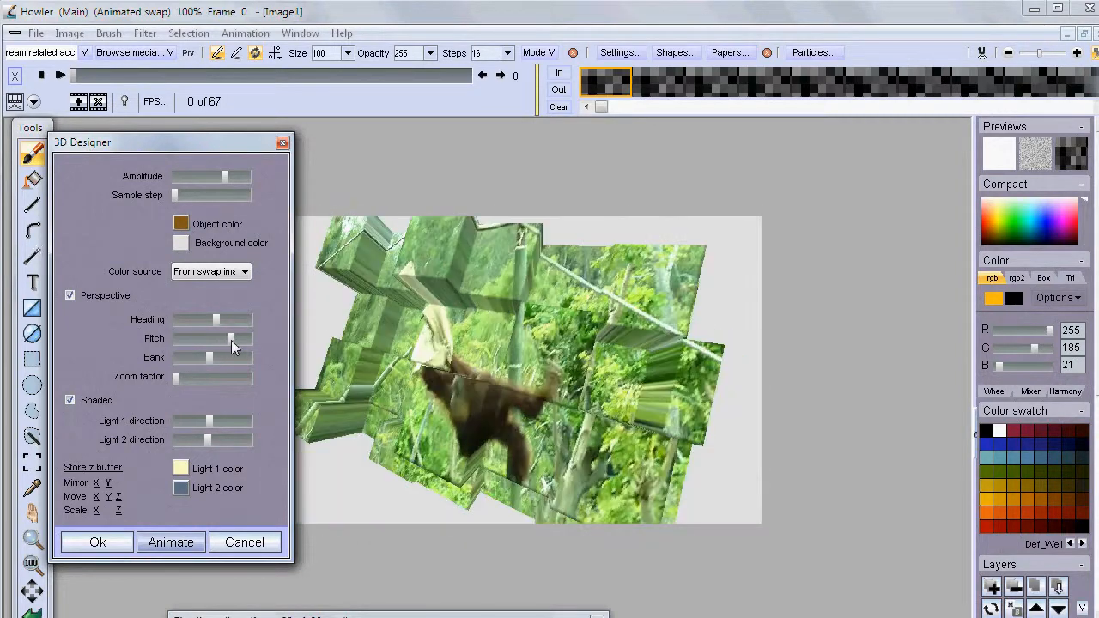
left_click_drag(180, 378, 213, 357)
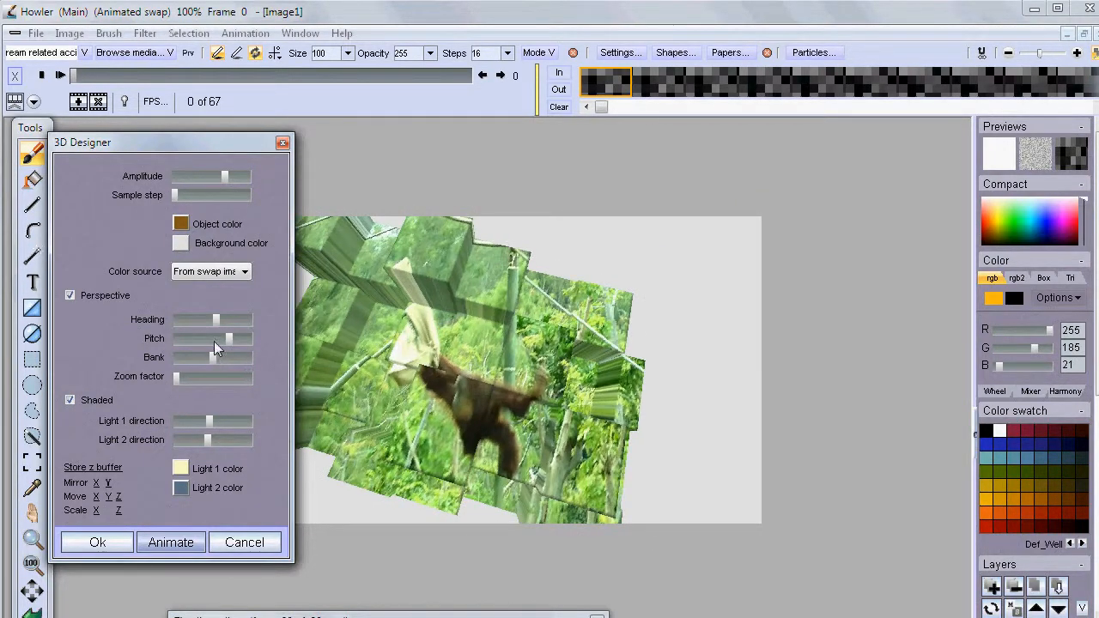
- Render the 3D designer effect across the animation with Speed h 0, Speed p 0 and Speed b 0.01
left_click(169, 542)
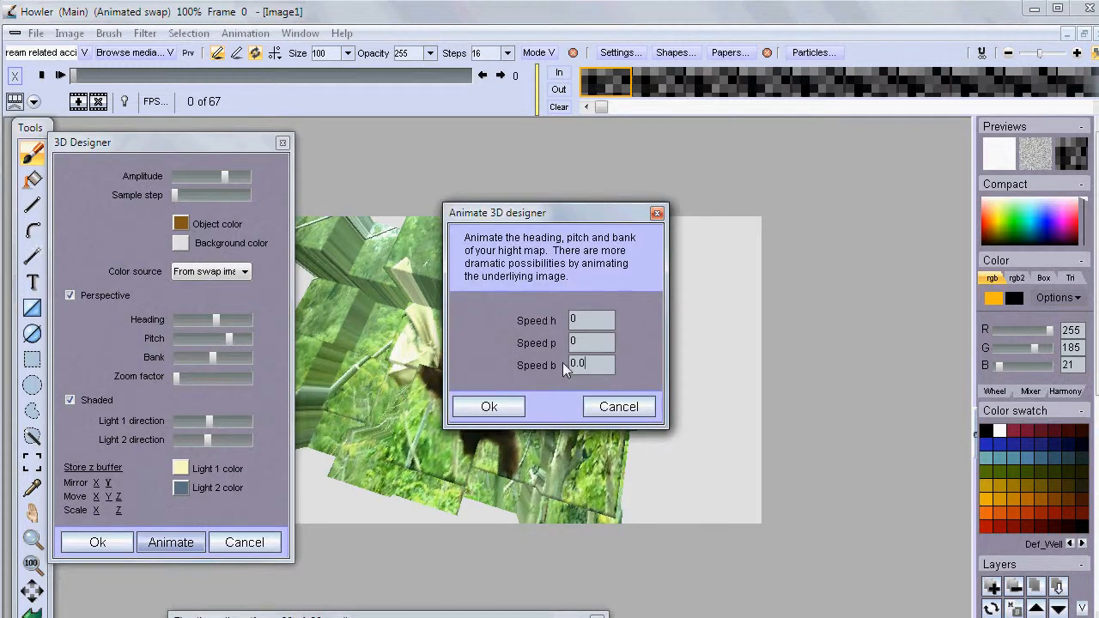
type("1")
left_click(477, 407)
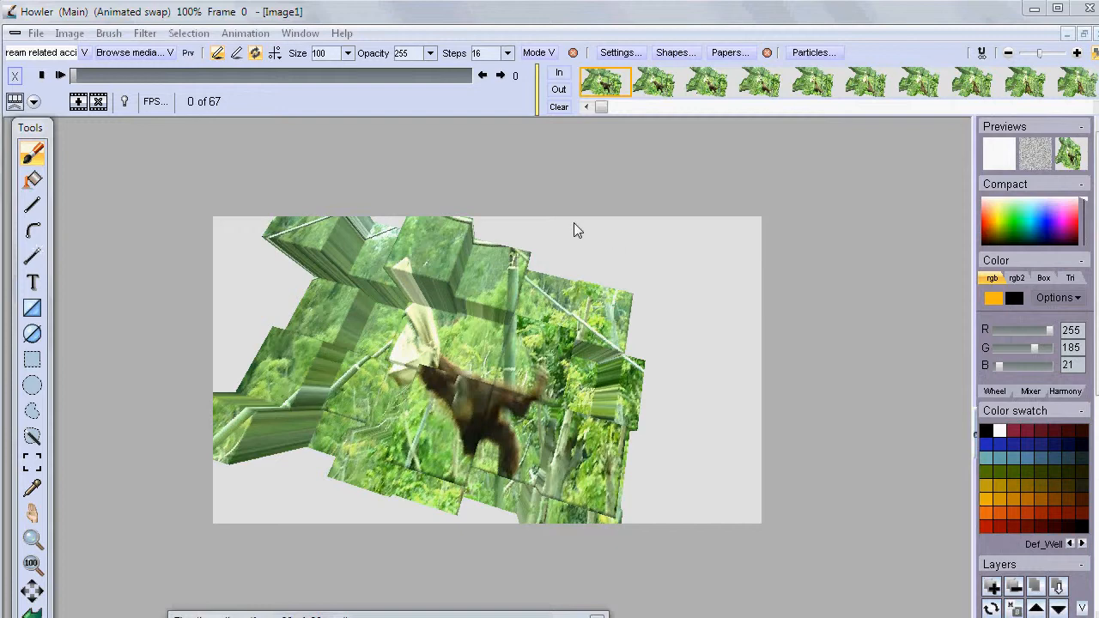
- Play back the rendered 3D block animation and stop it
left_click_drag(76, 77, 45, 149)
left_click(65, 75)
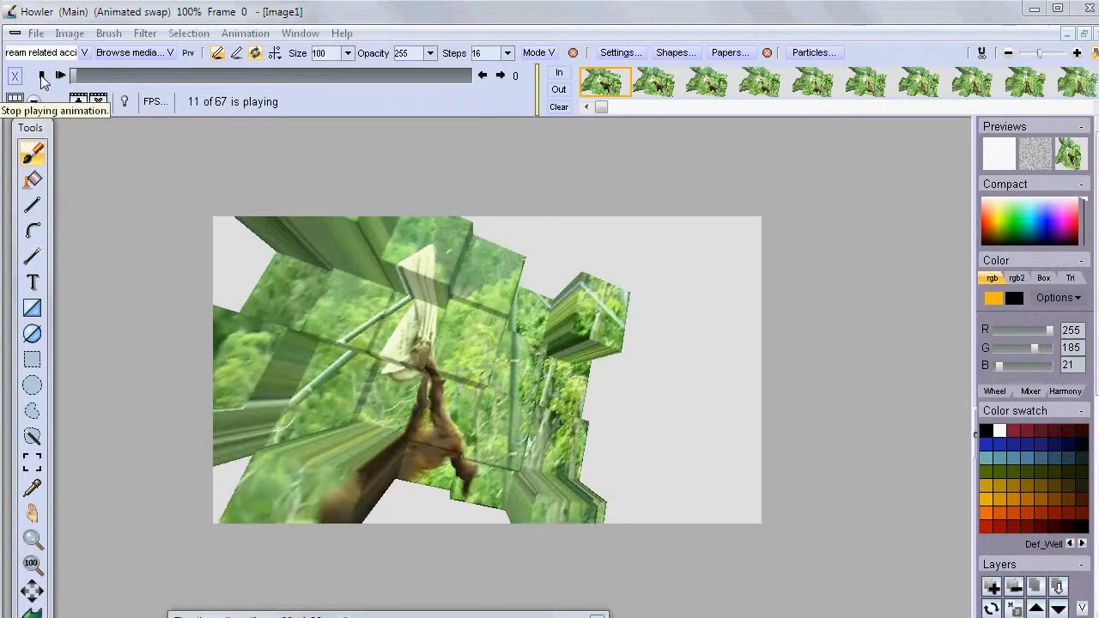
left_click(43, 78)
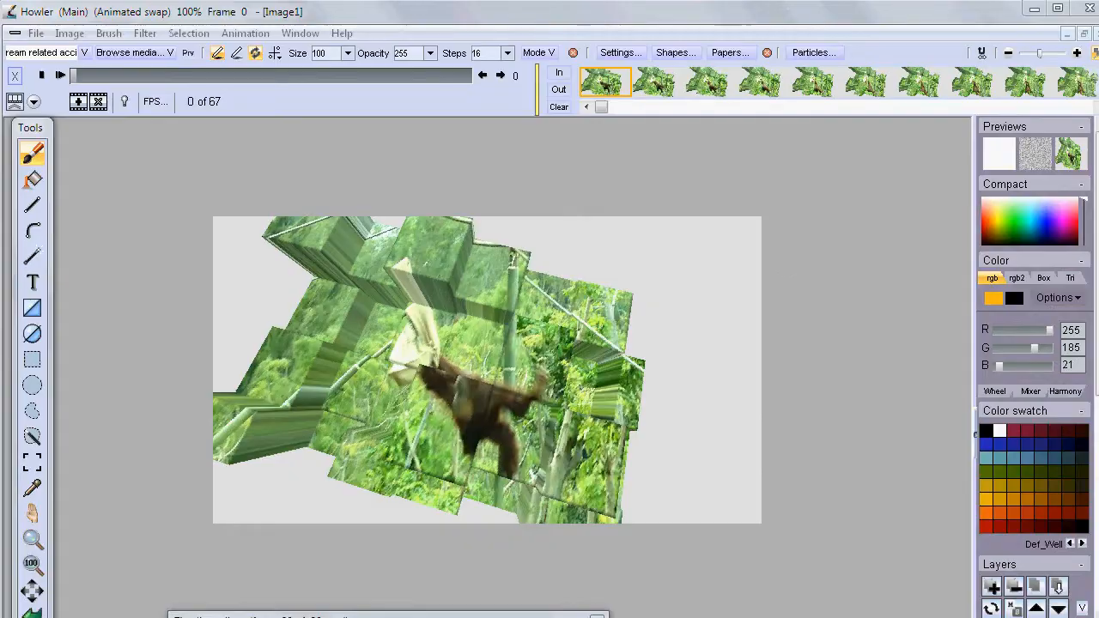